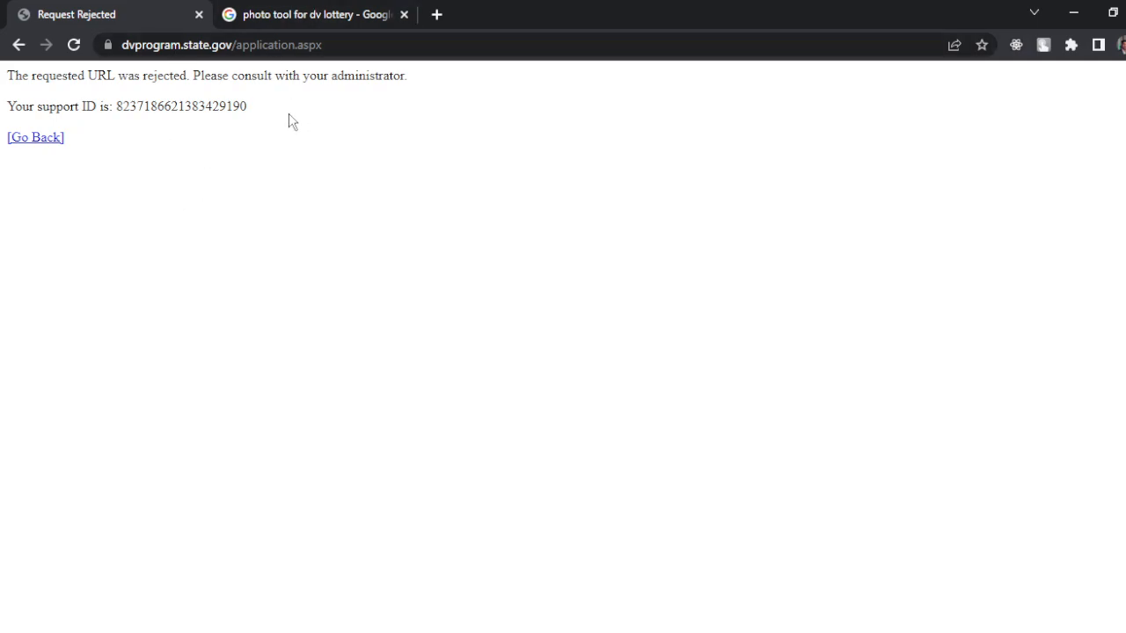
drag(268, 116, 46, 74)
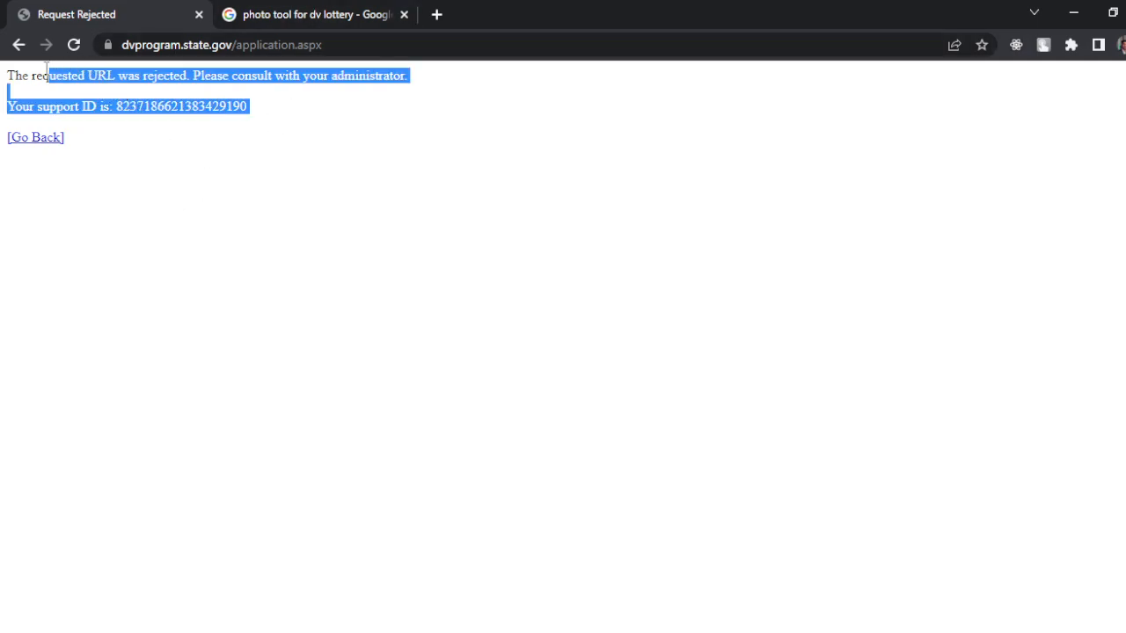
click(210, 153)
click(326, 9)
click(54, 11)
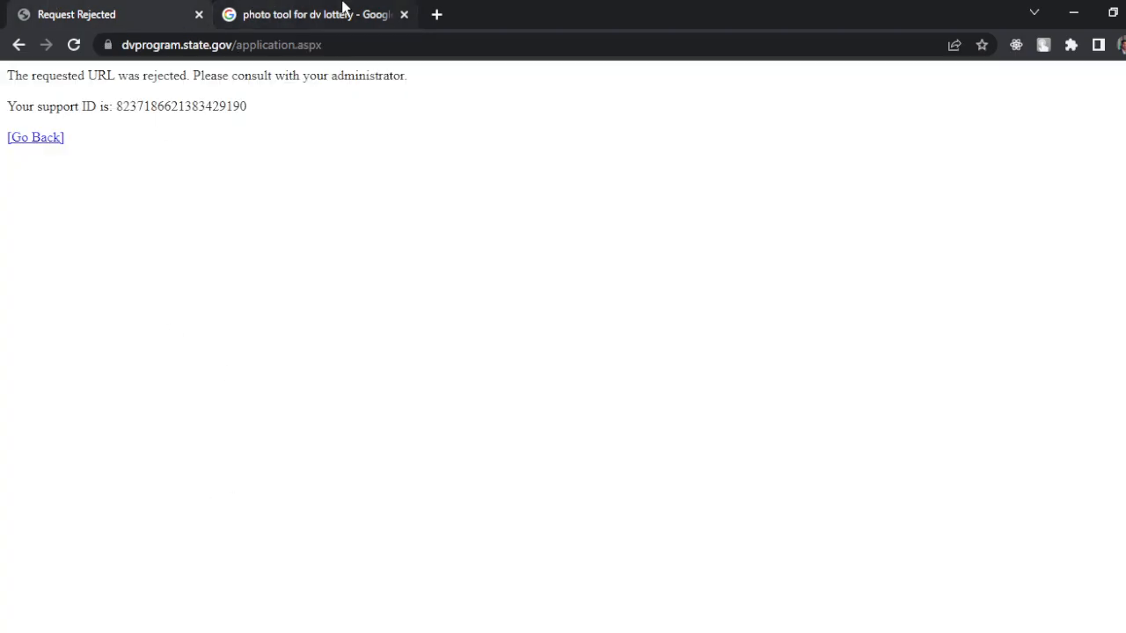
Load the photo tool page at tsg.phototool.state.gov/photo in the browser tab holding the search results.
click(302, 12)
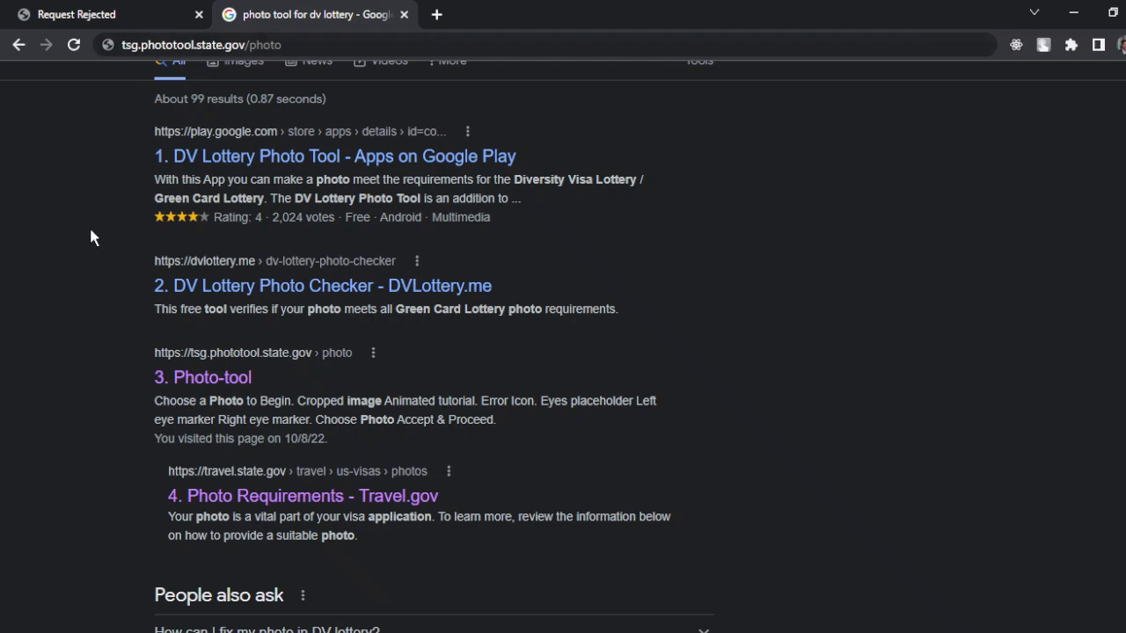
scroll(88, 226, up, 1)
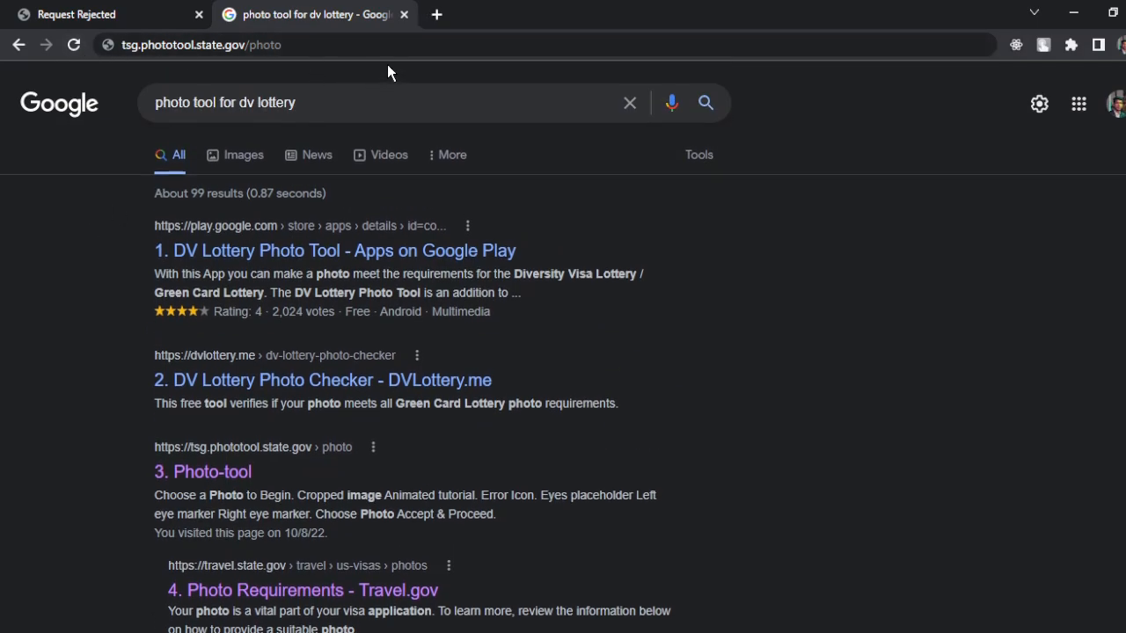
drag(389, 45, 125, 44)
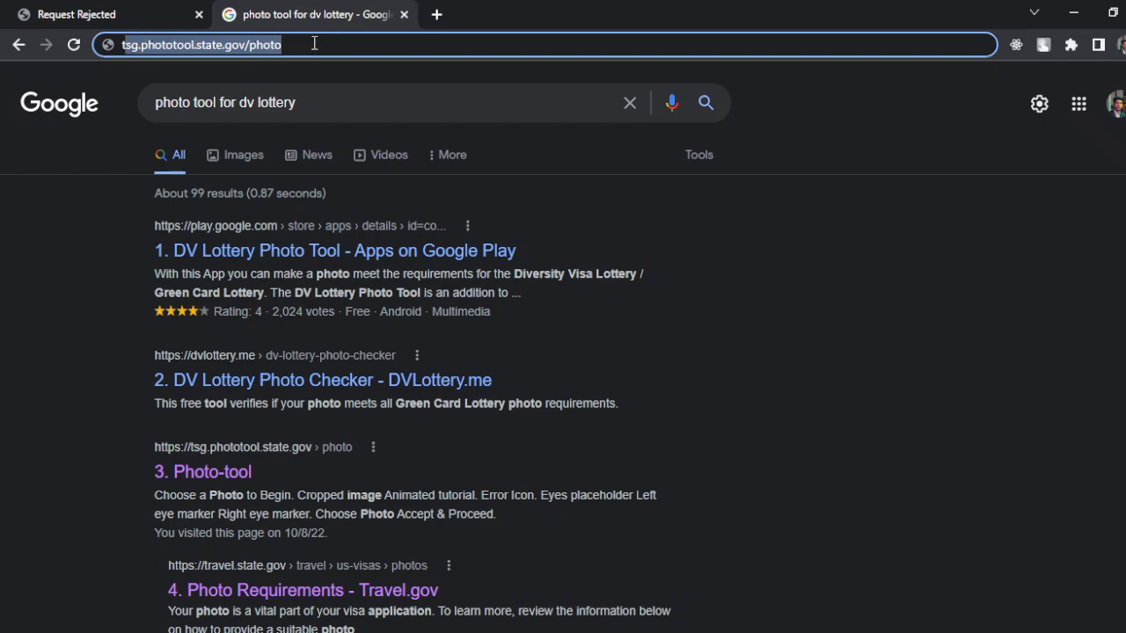
key(Return)
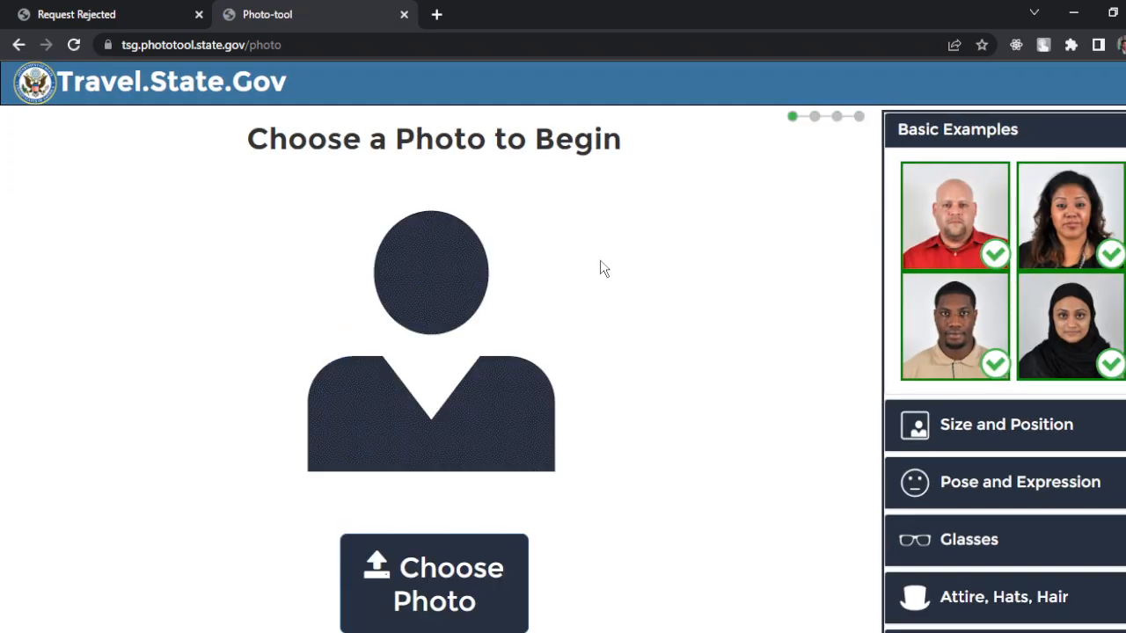
Upload the portrait photo to the Travel.State.Gov photo tool for checking.
scroll(598, 302, down, 2)
scroll(598, 302, up, 2)
scroll(598, 302, down, 3)
click(464, 403)
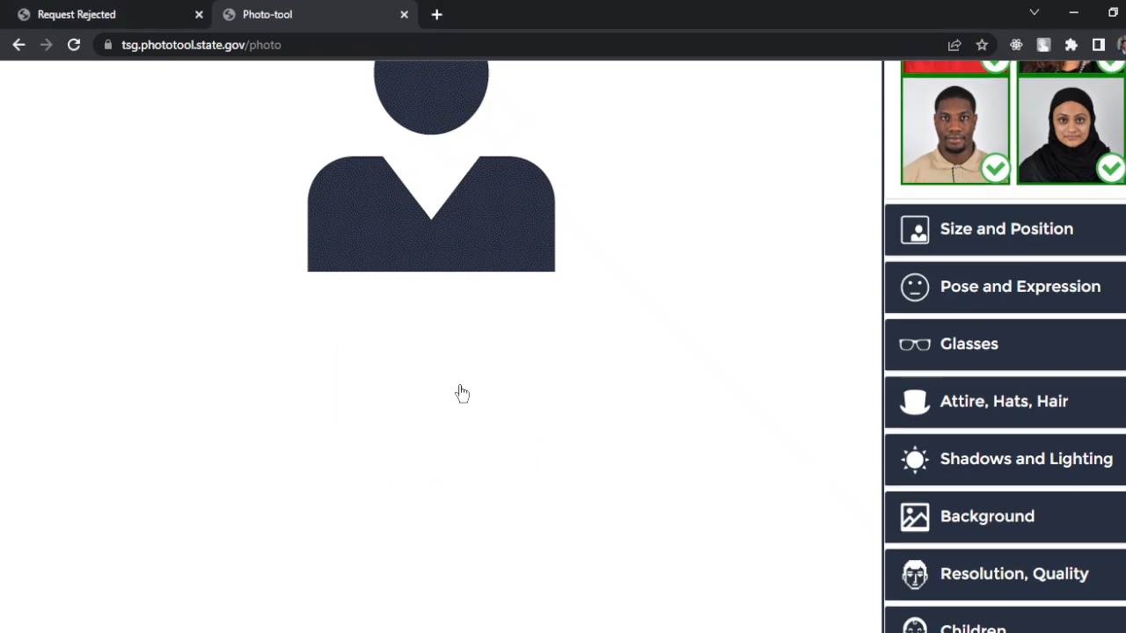
scroll(603, 369, up, 1)
scroll(604, 369, up, 1)
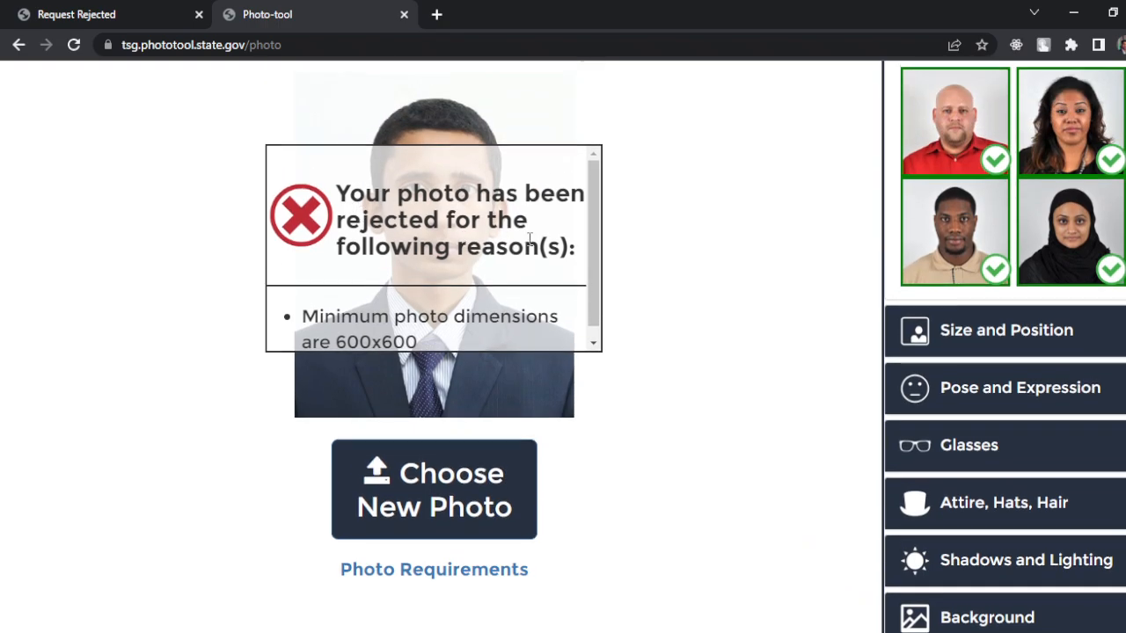
Read the photo tool's rejection notice and the reason listed for the uploaded portrait.
drag(577, 251, 336, 195)
click(431, 231)
scroll(535, 313, down, 1)
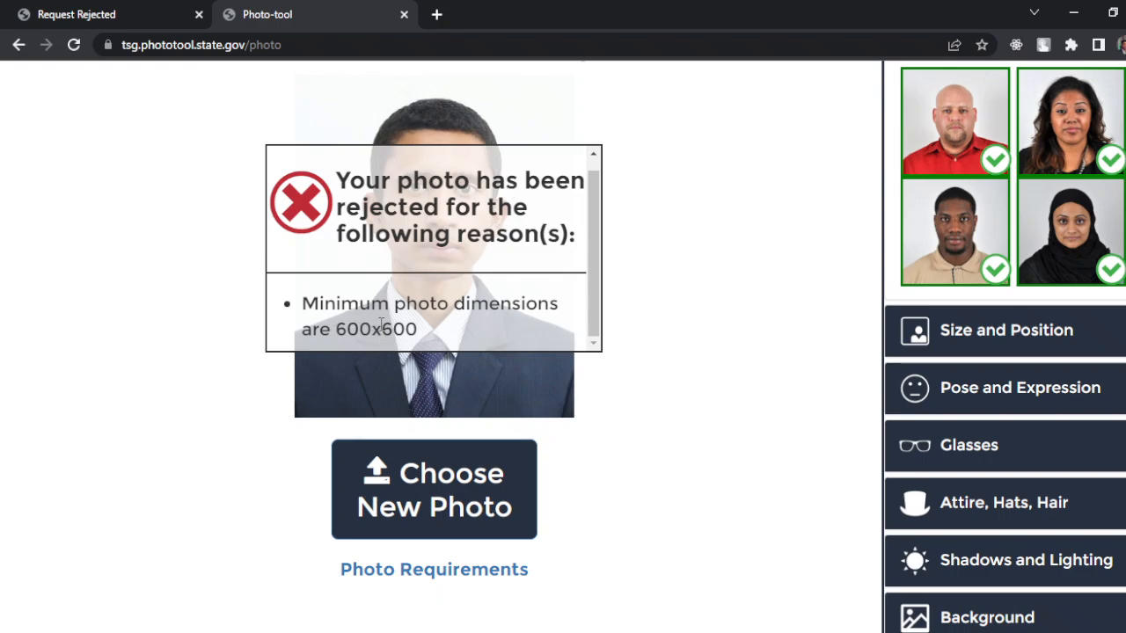
drag(421, 331, 302, 304)
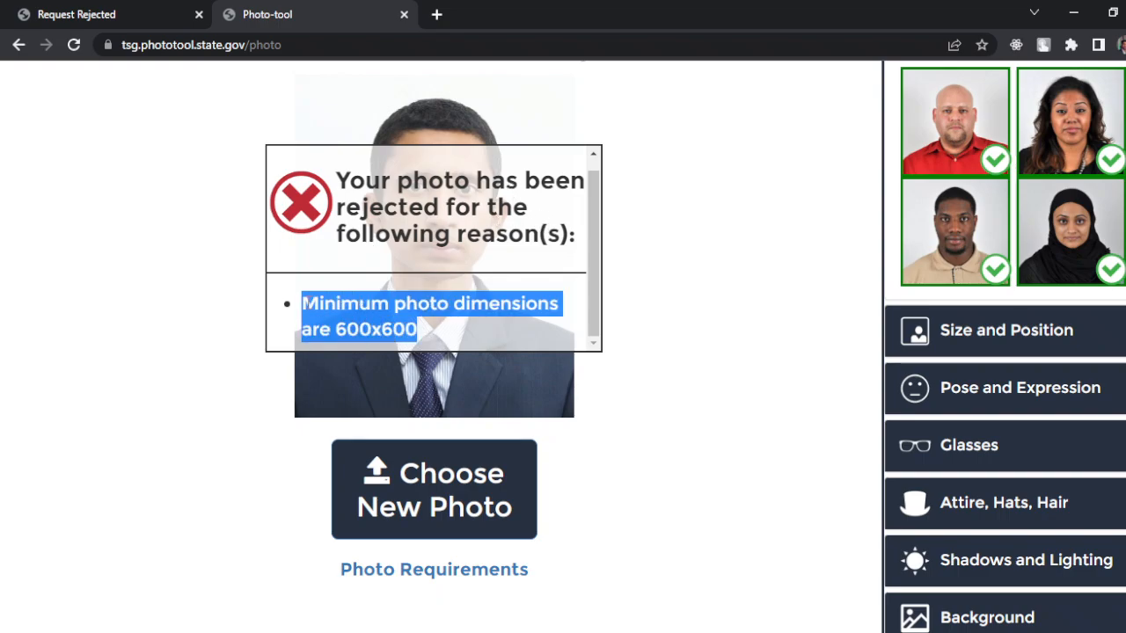
click(325, 330)
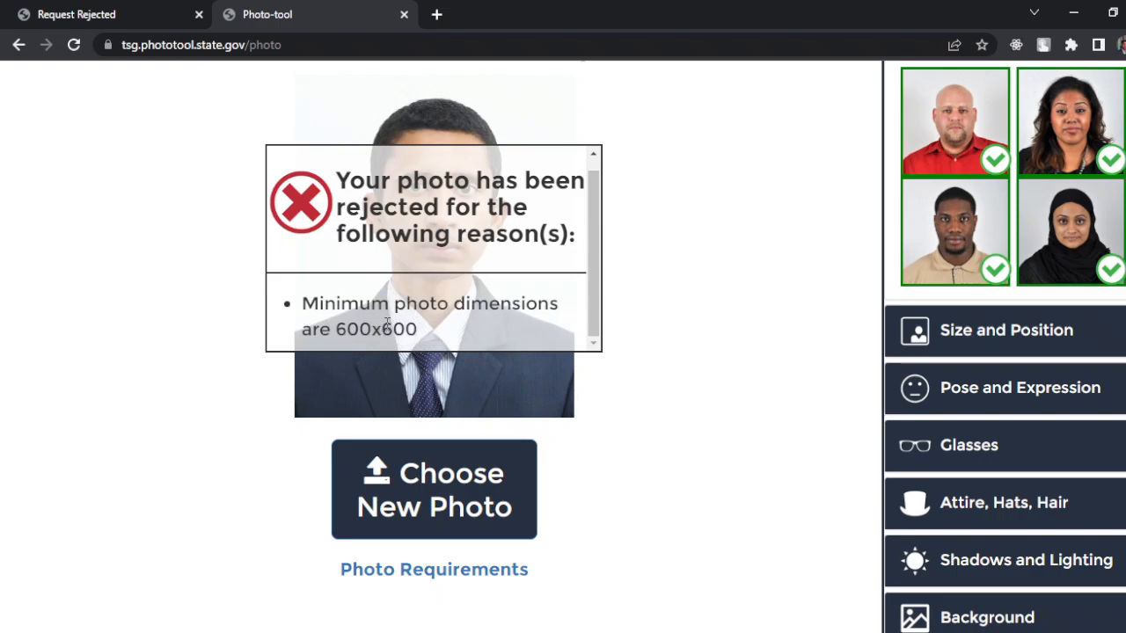
drag(422, 331, 302, 305)
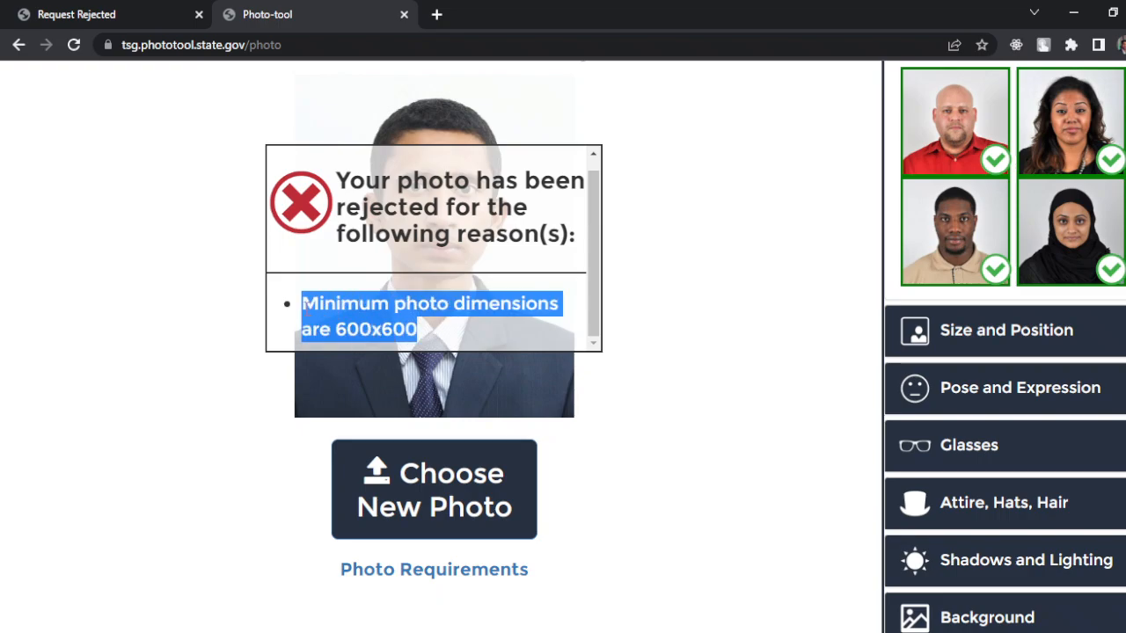
click(367, 328)
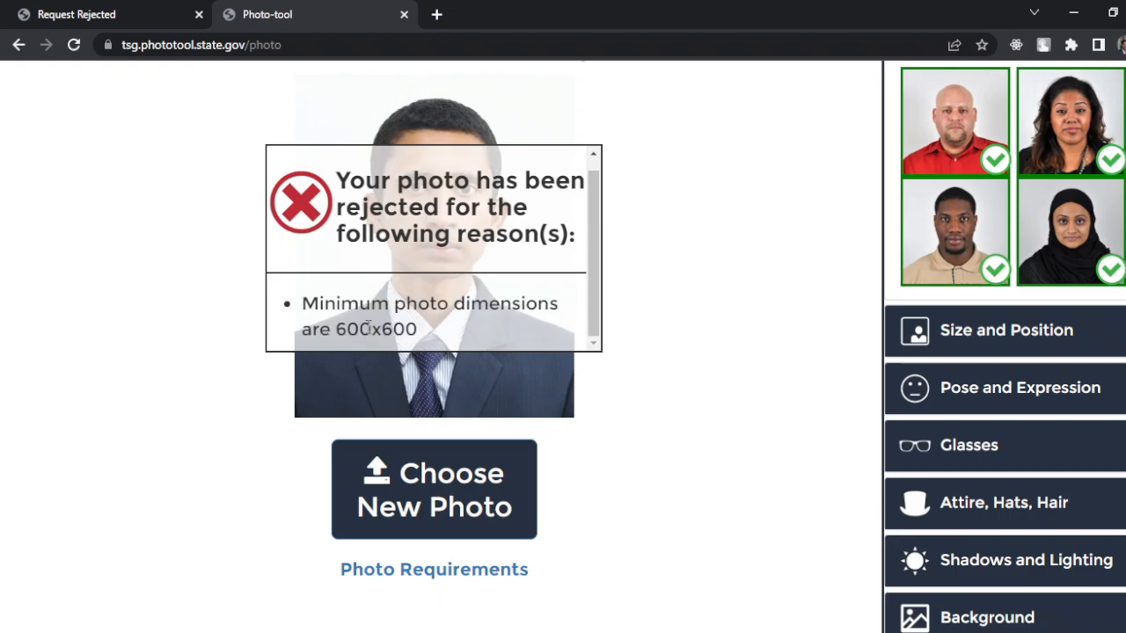
scroll(431, 250, down, 1)
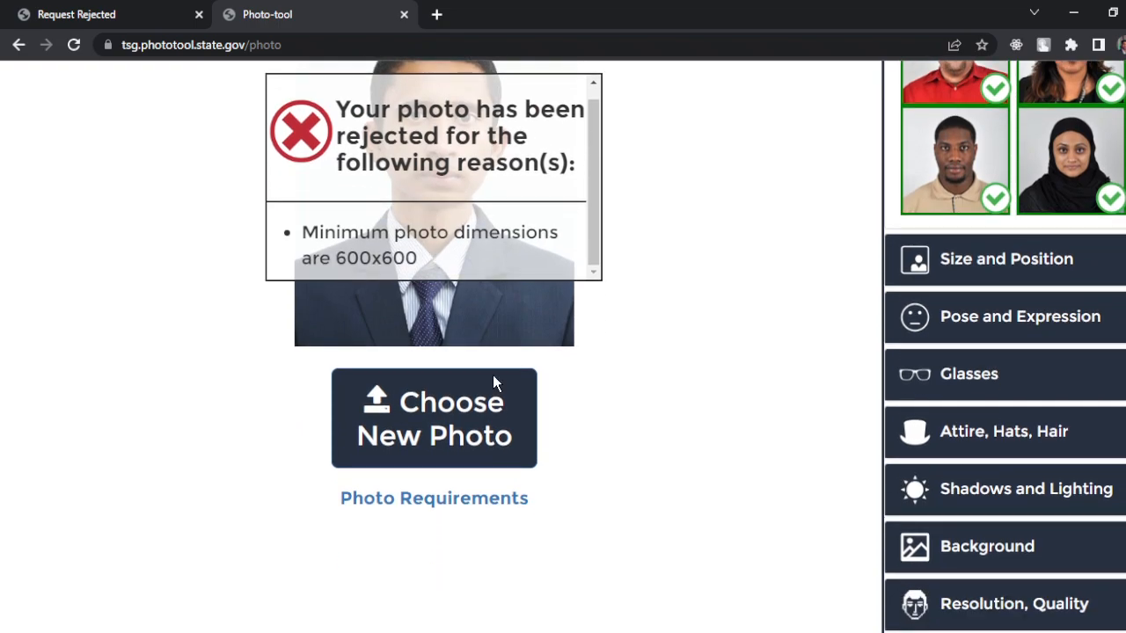
scroll(610, 407, up, 2)
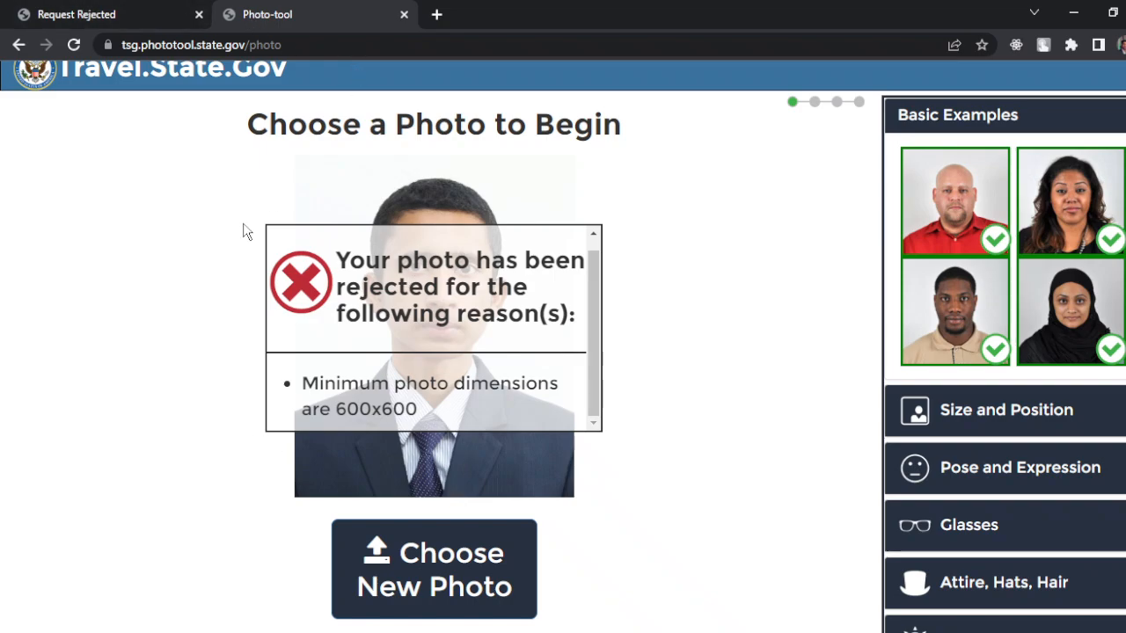
Search for "adobe photo resizer" in a new tab and open Adobe Express's free image resizer page.
click(438, 15)
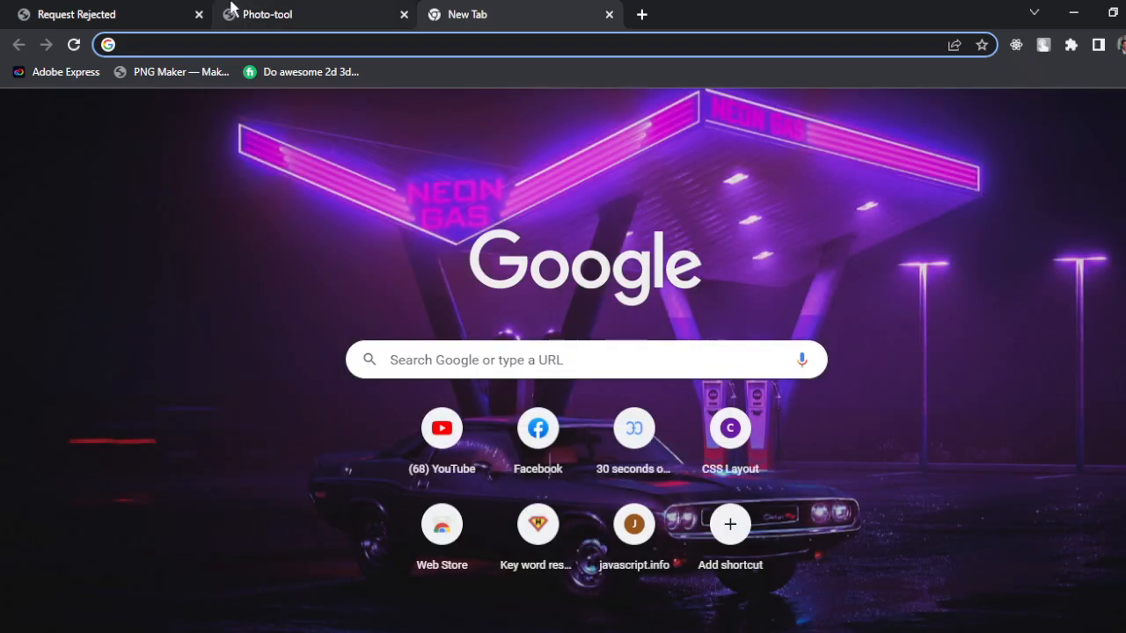
click(336, 12)
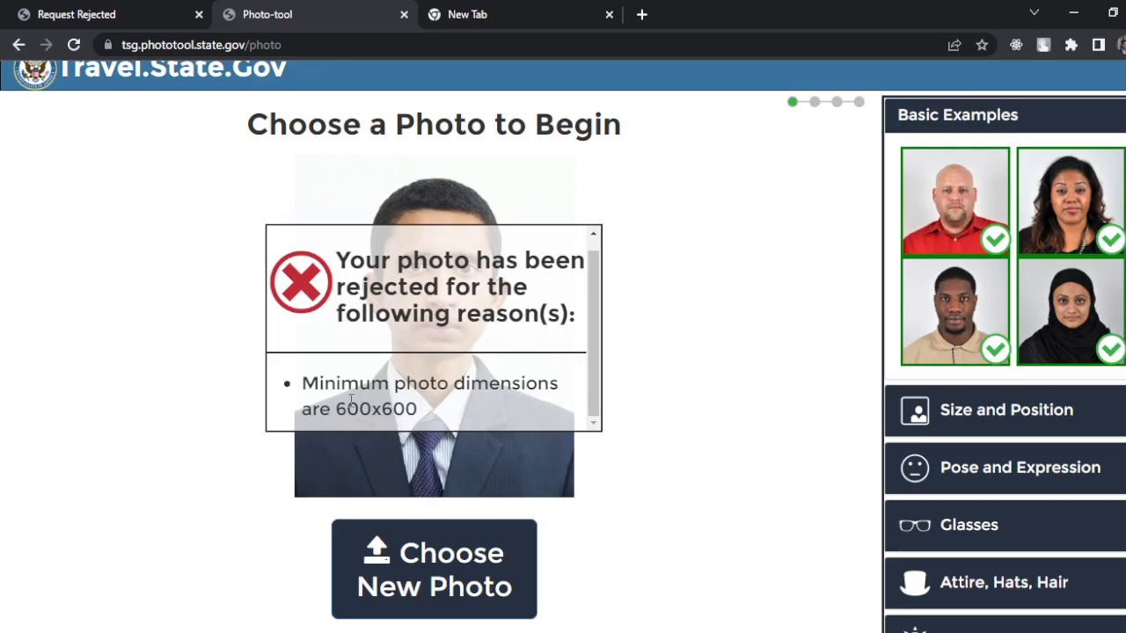
drag(420, 409, 336, 409)
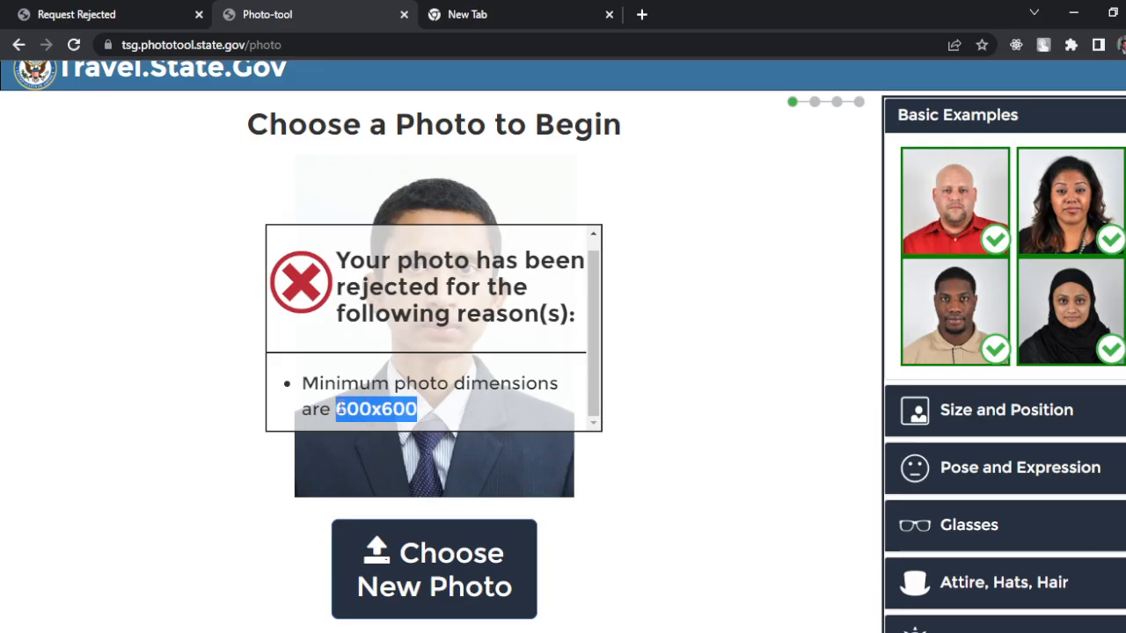
click(434, 406)
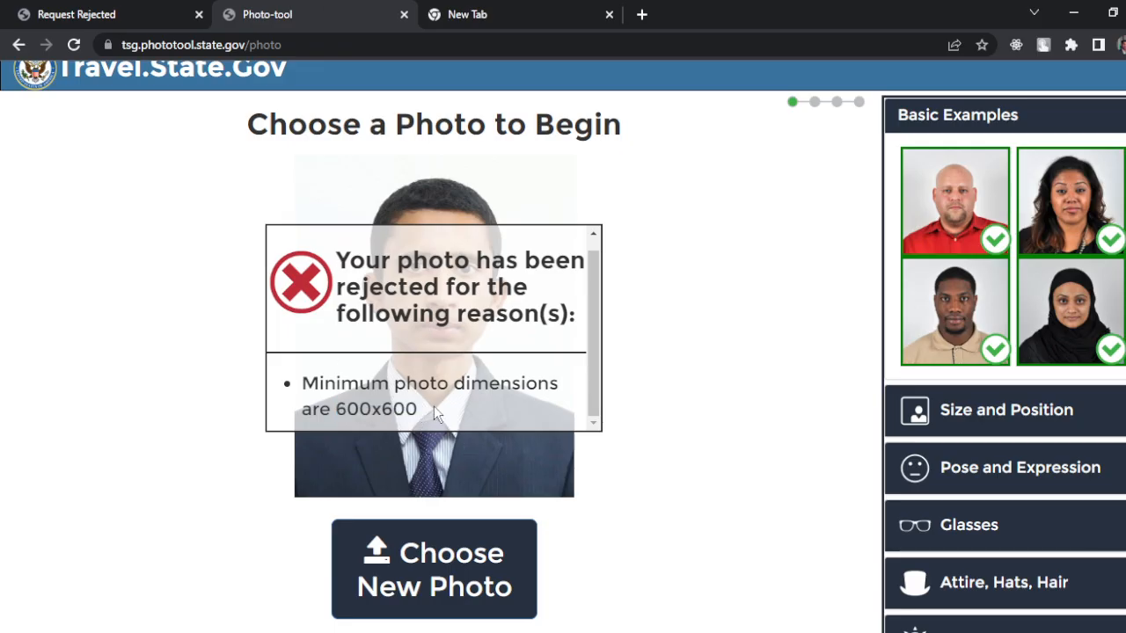
click(563, 9)
click(475, 44)
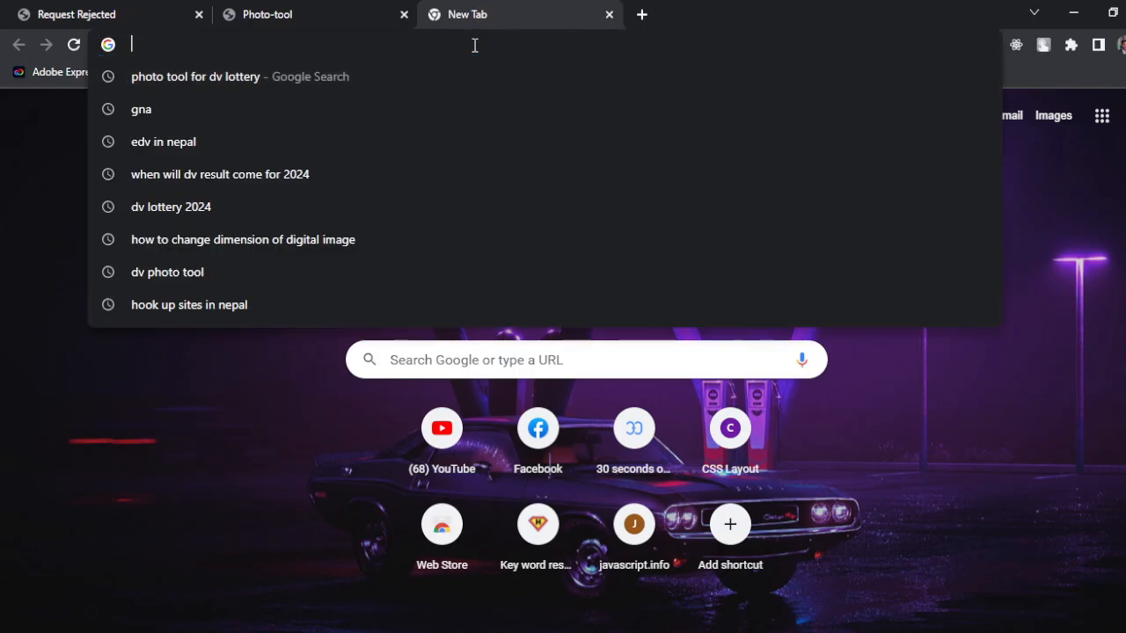
text(ado)
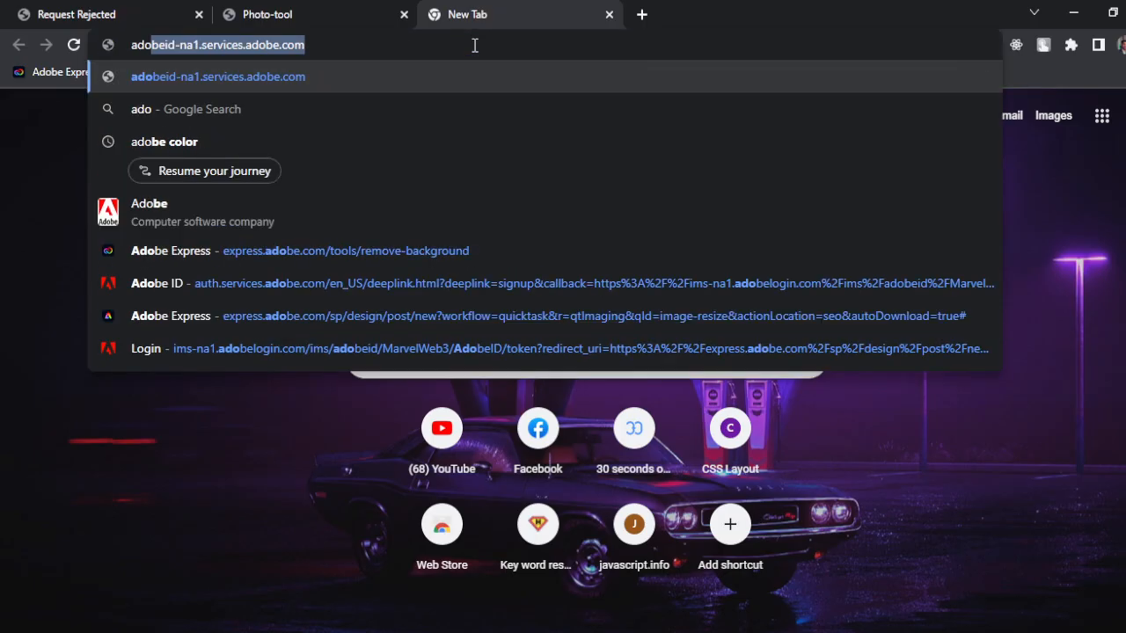
text(be)
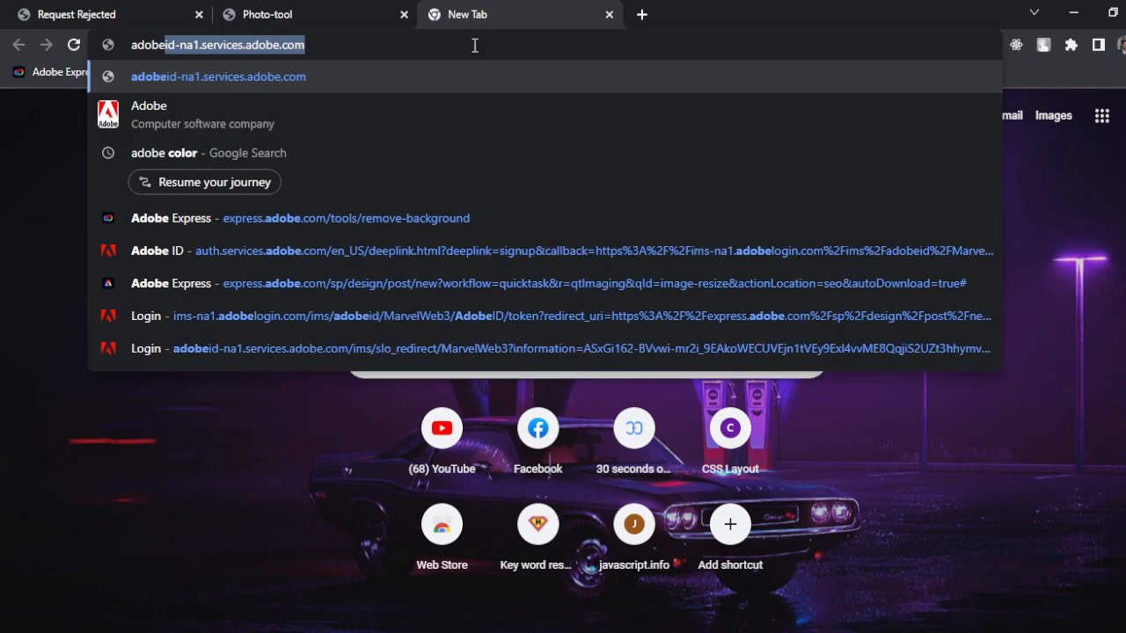
key(BackSpace)
text(photo)
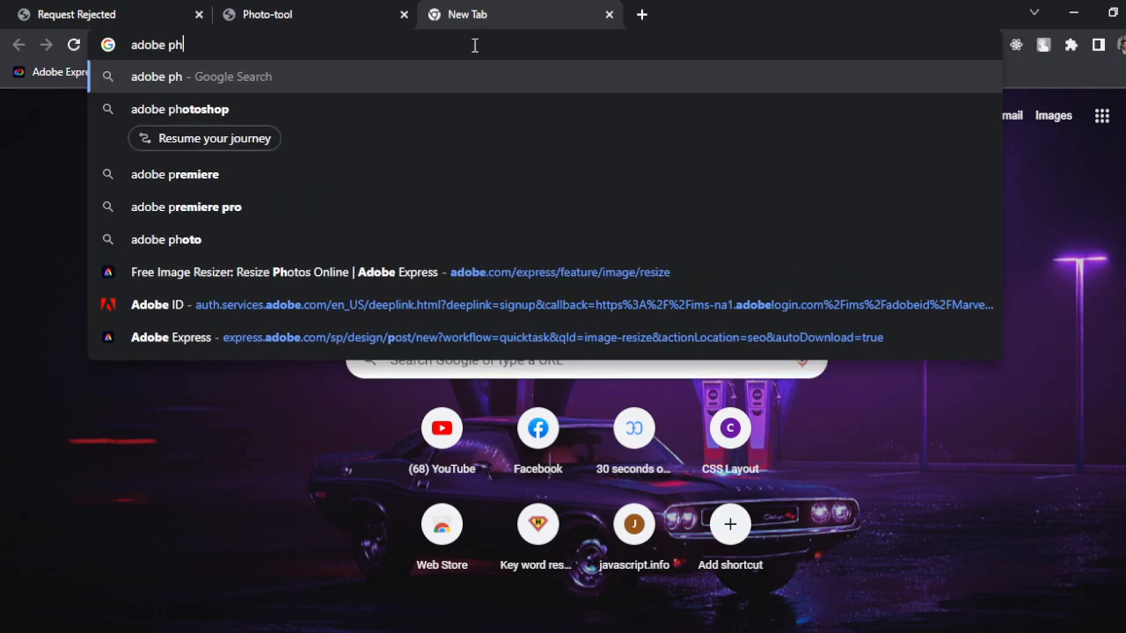
key(BackSpace)
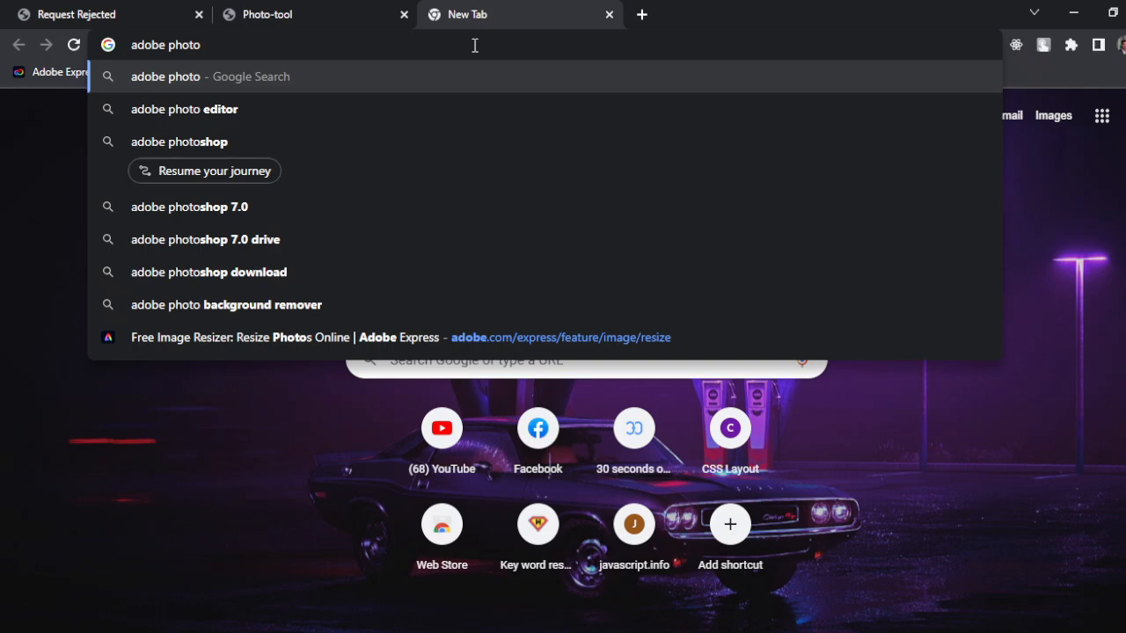
text(re)
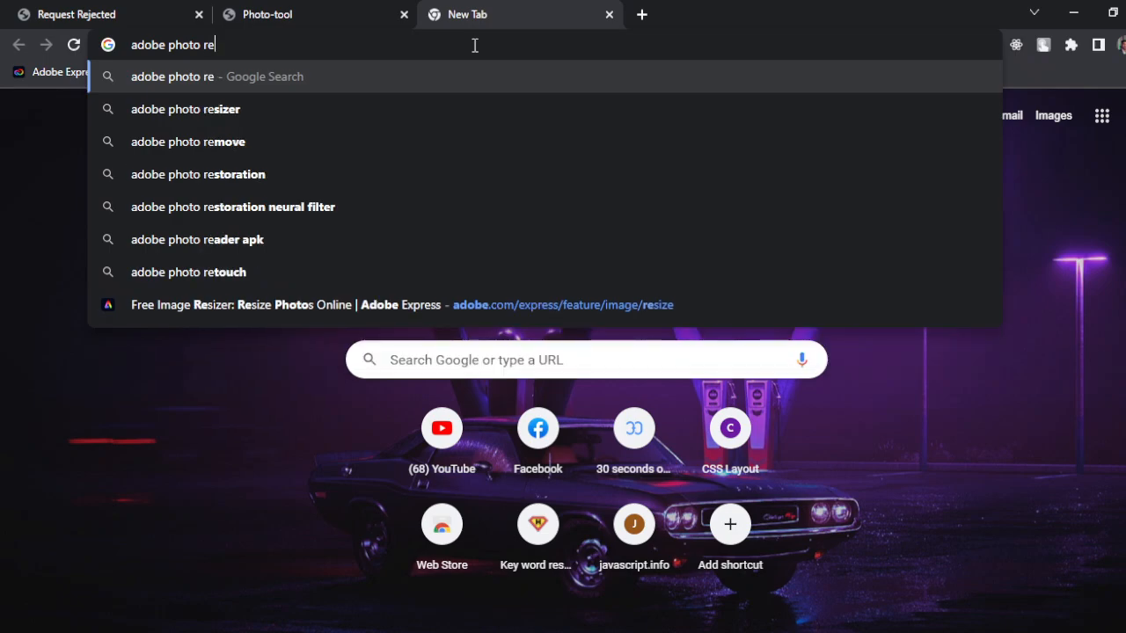
click(431, 109)
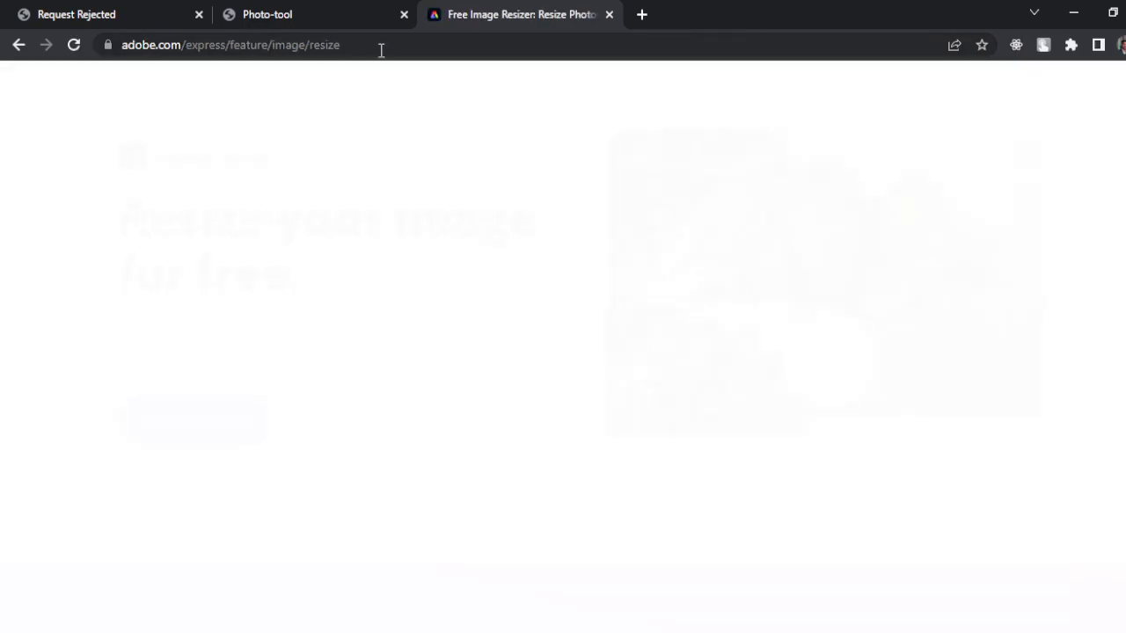
Launch the Adobe Express image resize tool, close its landing page tab, and upload the portrait photo from the device.
drag(381, 50, 115, 45)
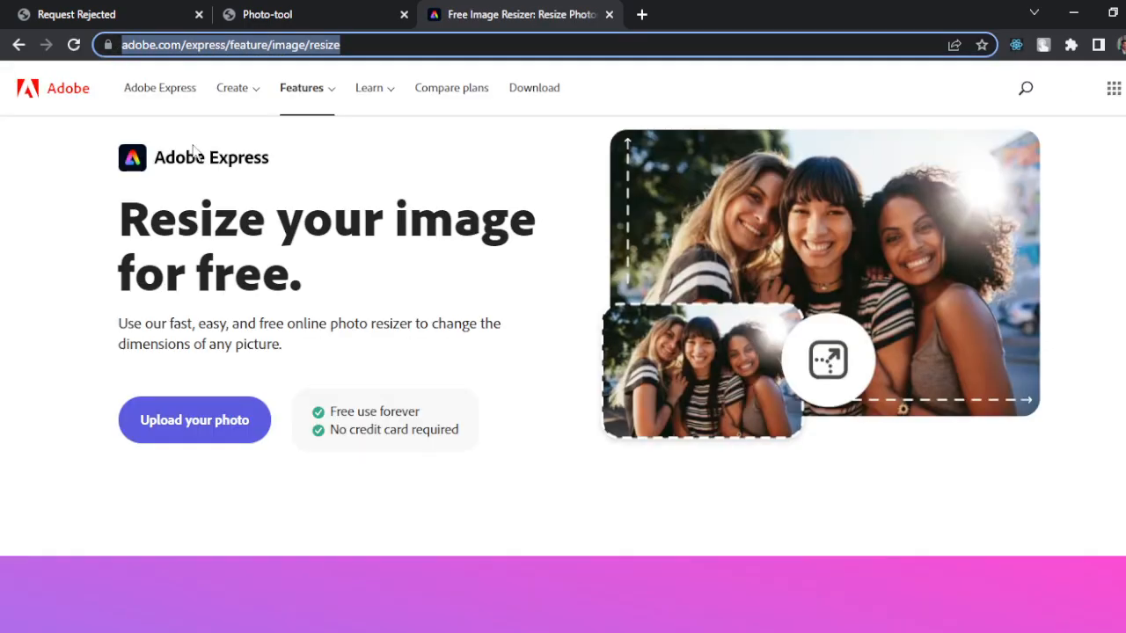
click(63, 293)
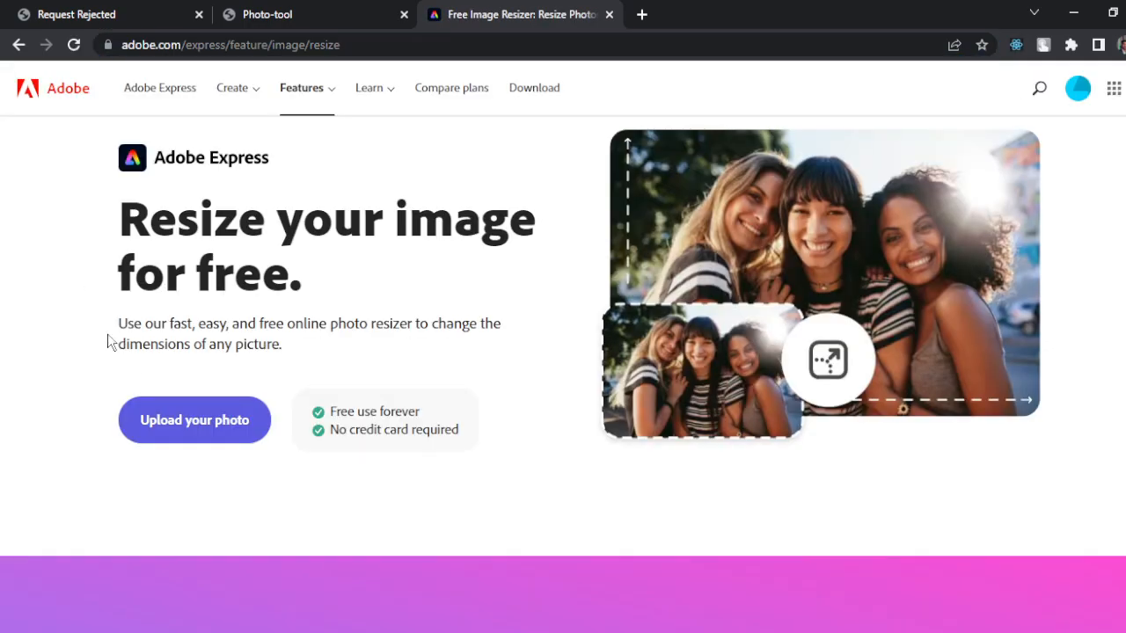
click(175, 411)
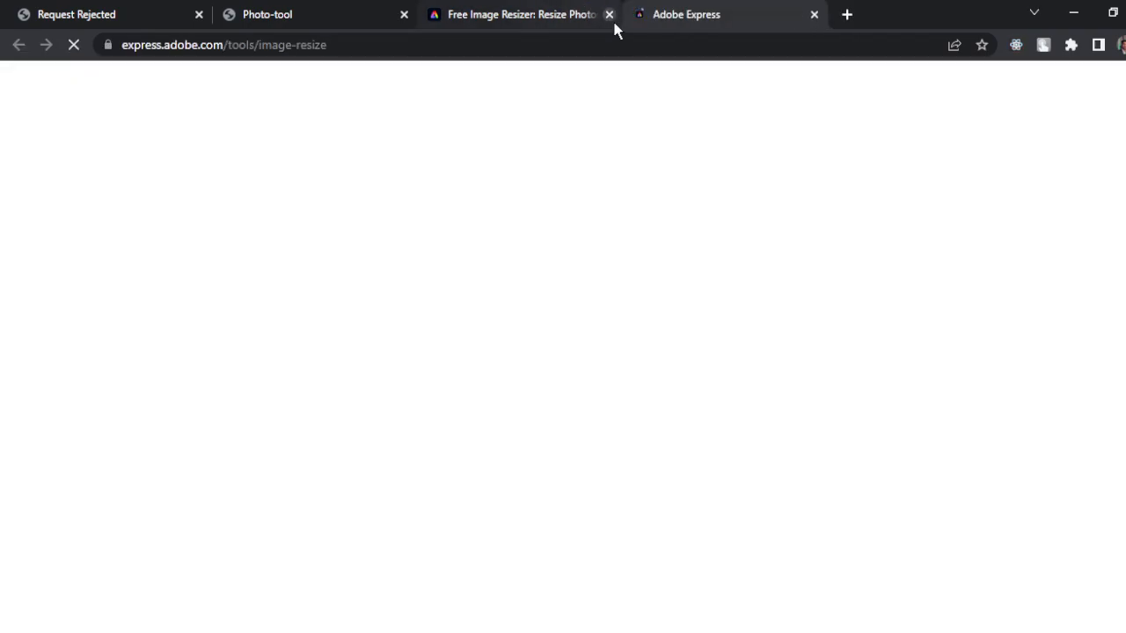
click(609, 15)
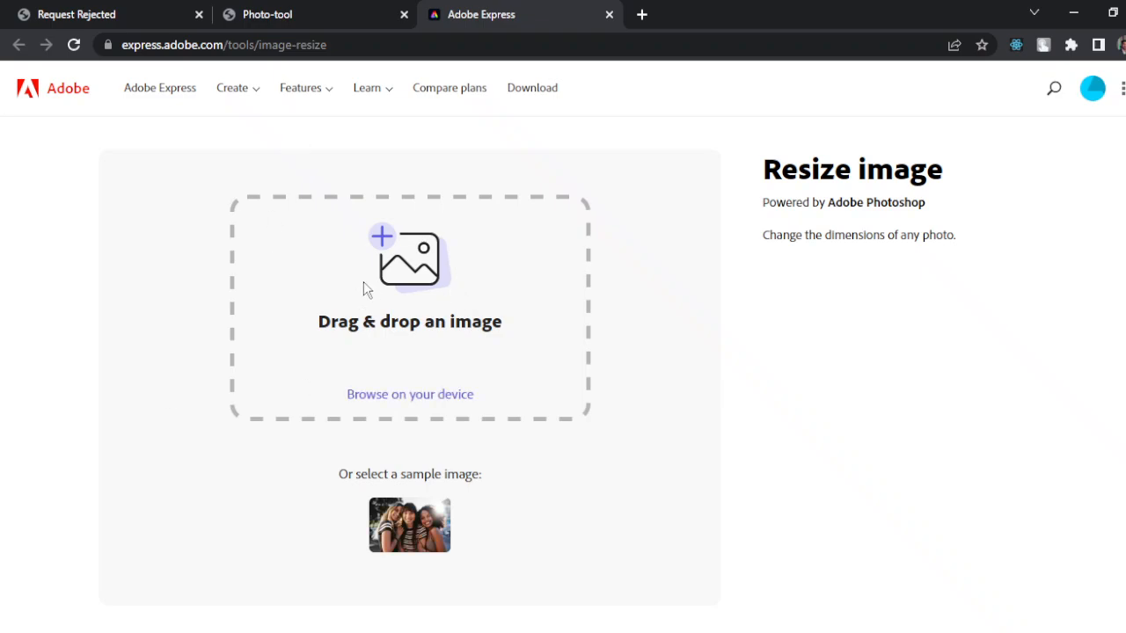
click(378, 396)
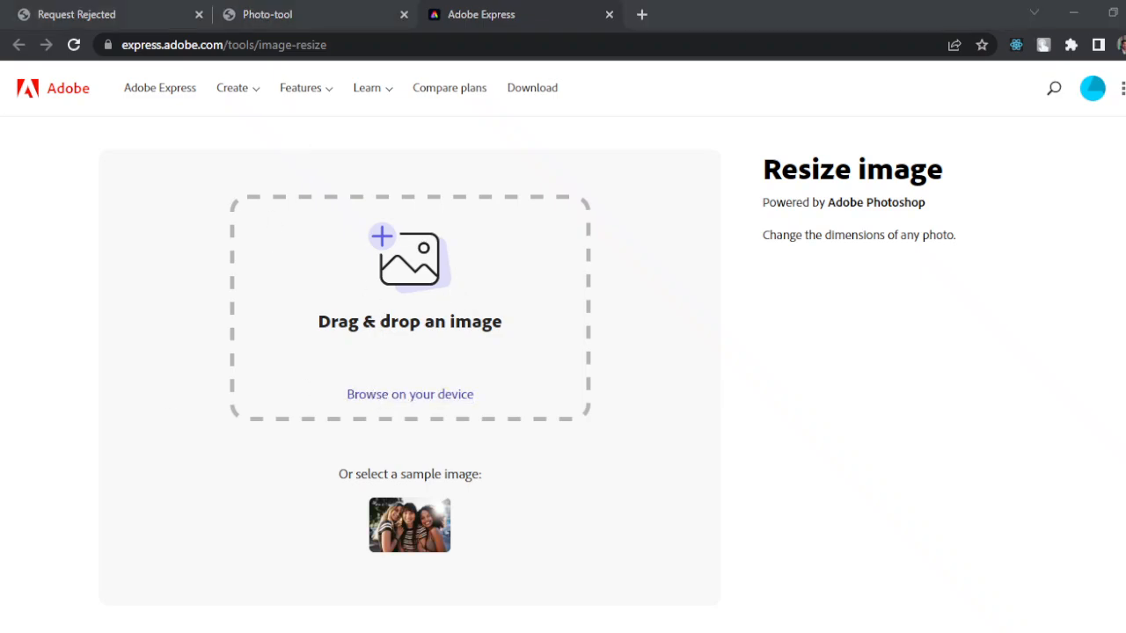
double_click(431, 394)
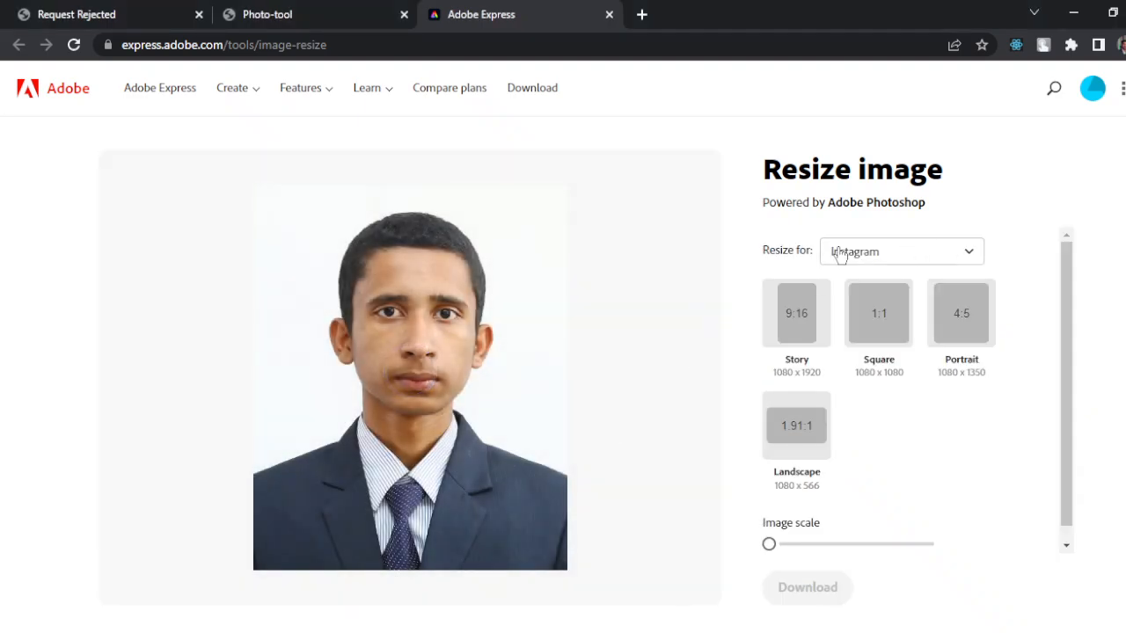
Switch the image resize preset to Custom dimensions.
click(884, 258)
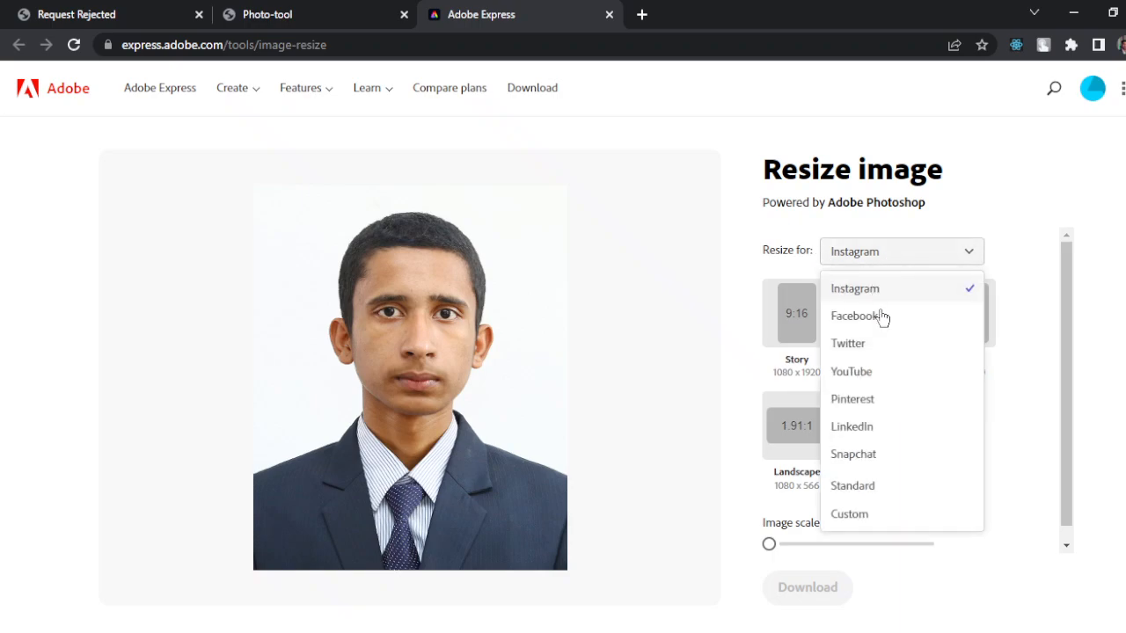
click(866, 517)
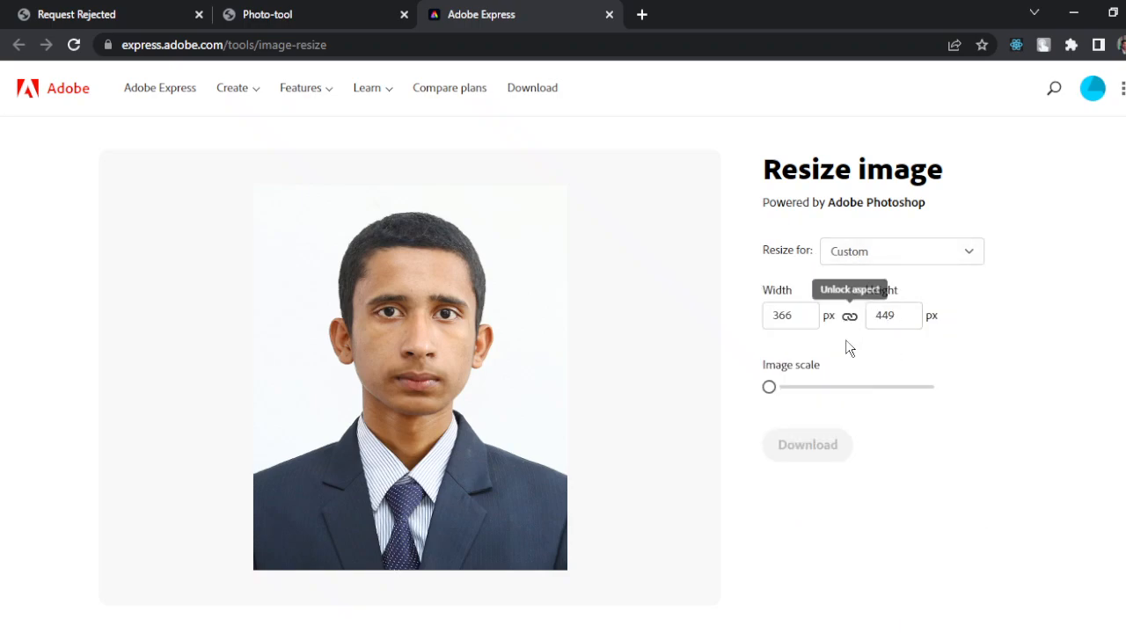
Try to set both the width and height to 1200 px while the aspect ratio is locked.
double_click(804, 316)
text(1200)
double_click(906, 312)
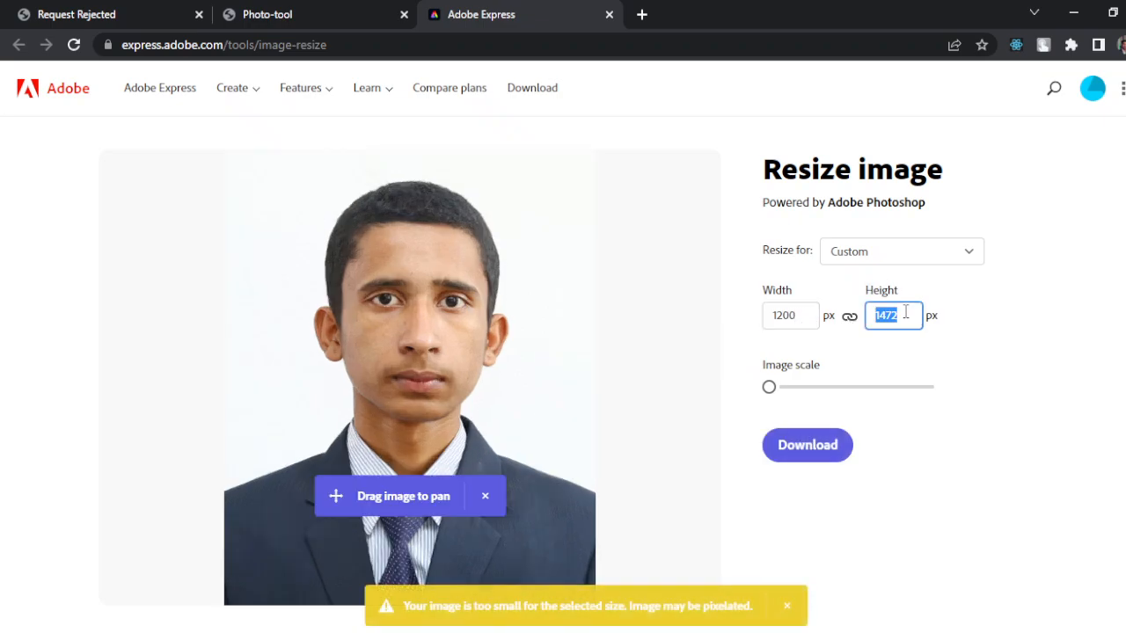
text(12)
click(937, 490)
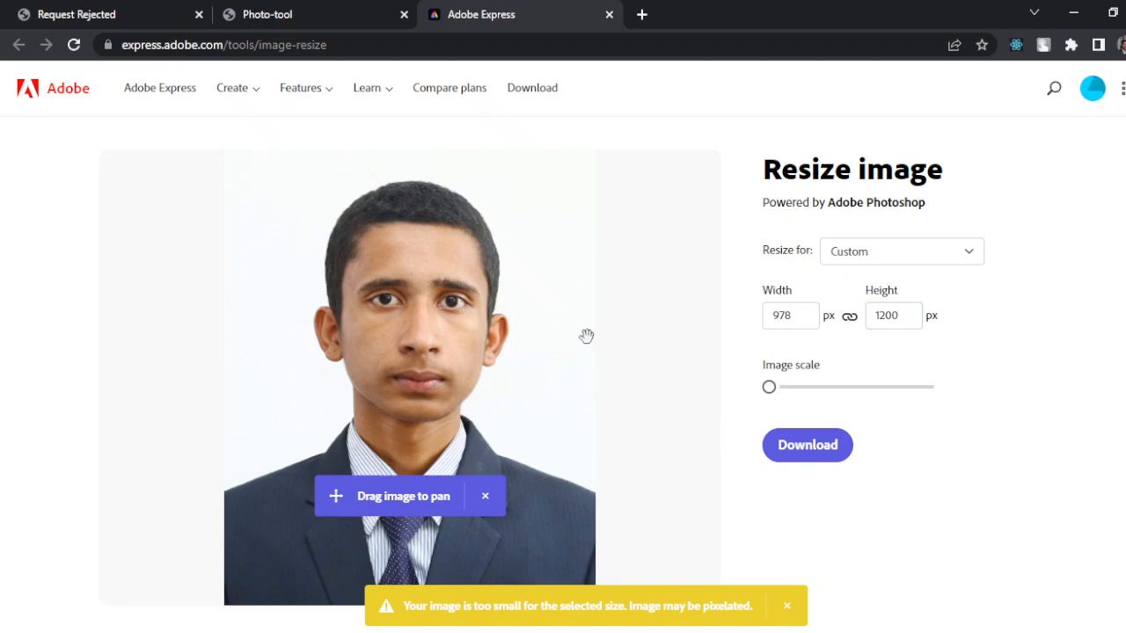
click(798, 319)
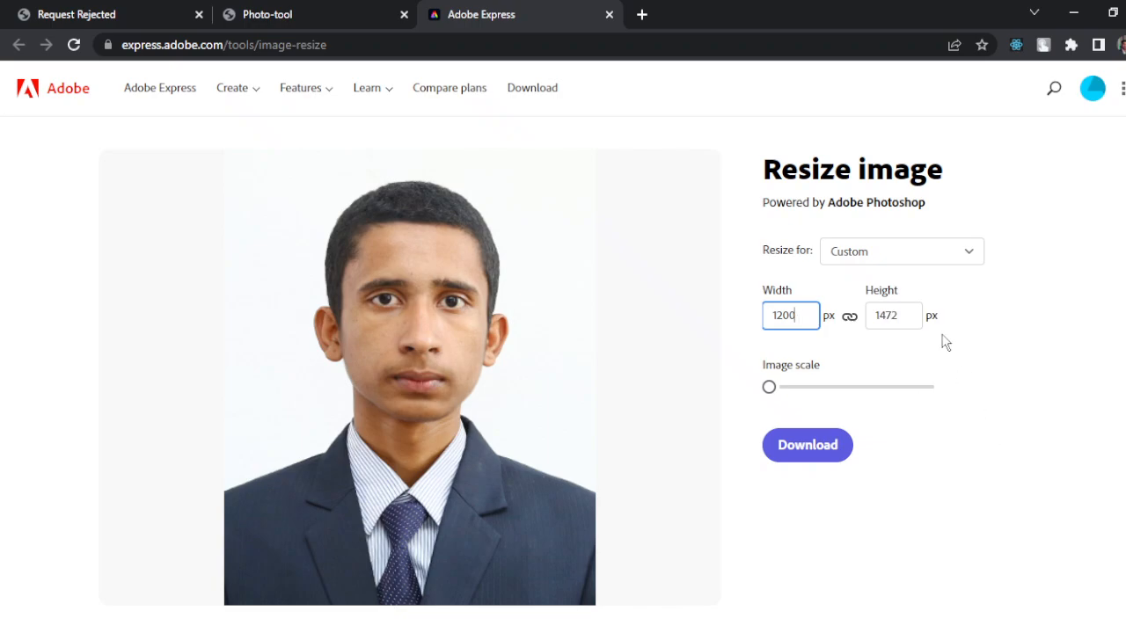
double_click(899, 313)
key(BackSpace)
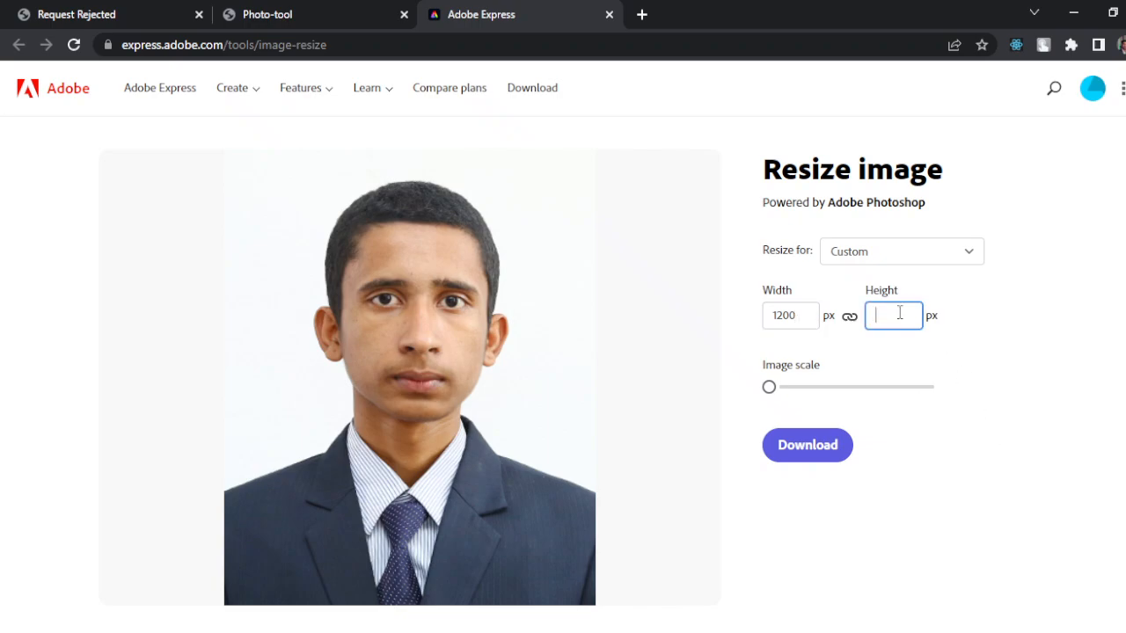
click(1008, 382)
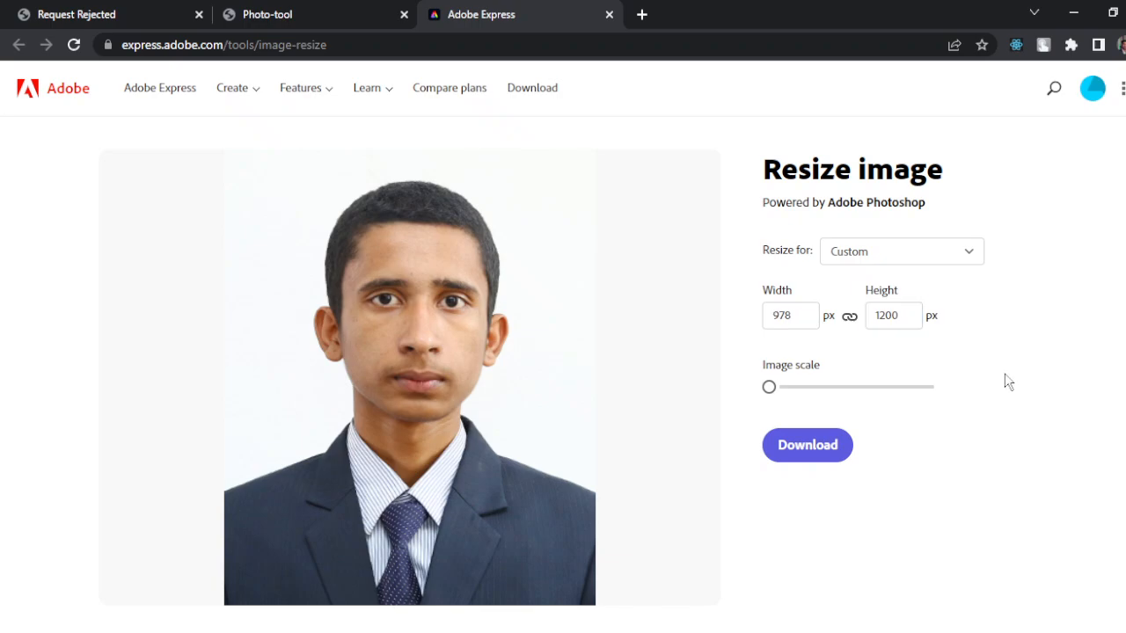
Unlock the aspect ratio, size the image to 1200 by 1200 px, and shift the portrait down so the whole head fits the frame.
double_click(793, 318)
text(1200)
click(846, 322)
click(905, 320)
double_click(905, 320)
text(12)
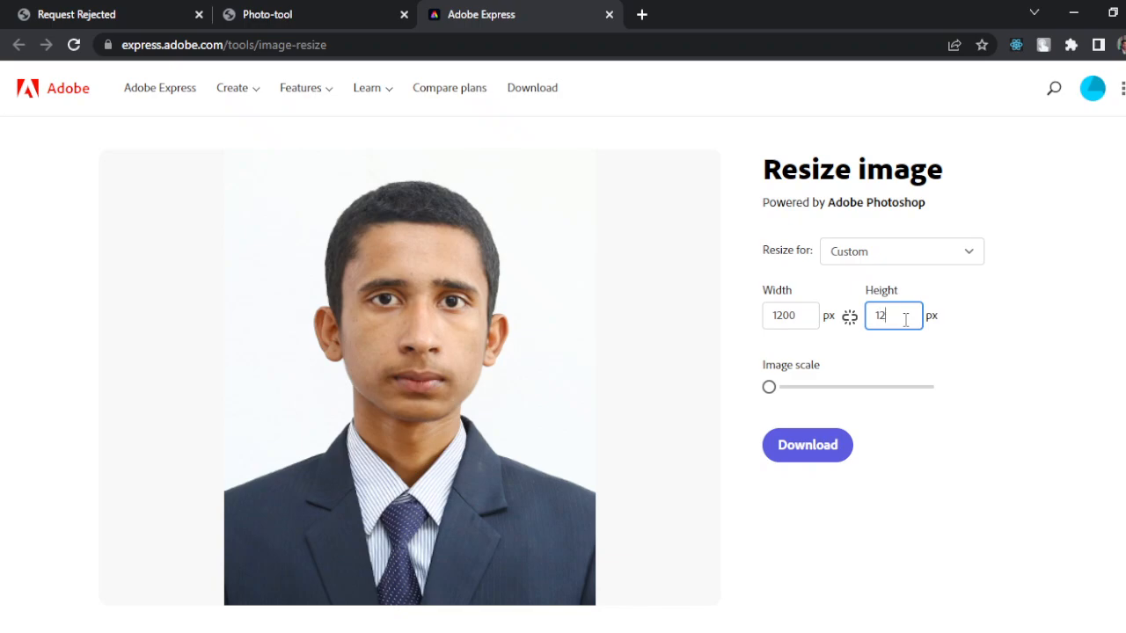
text(00)
click(1098, 418)
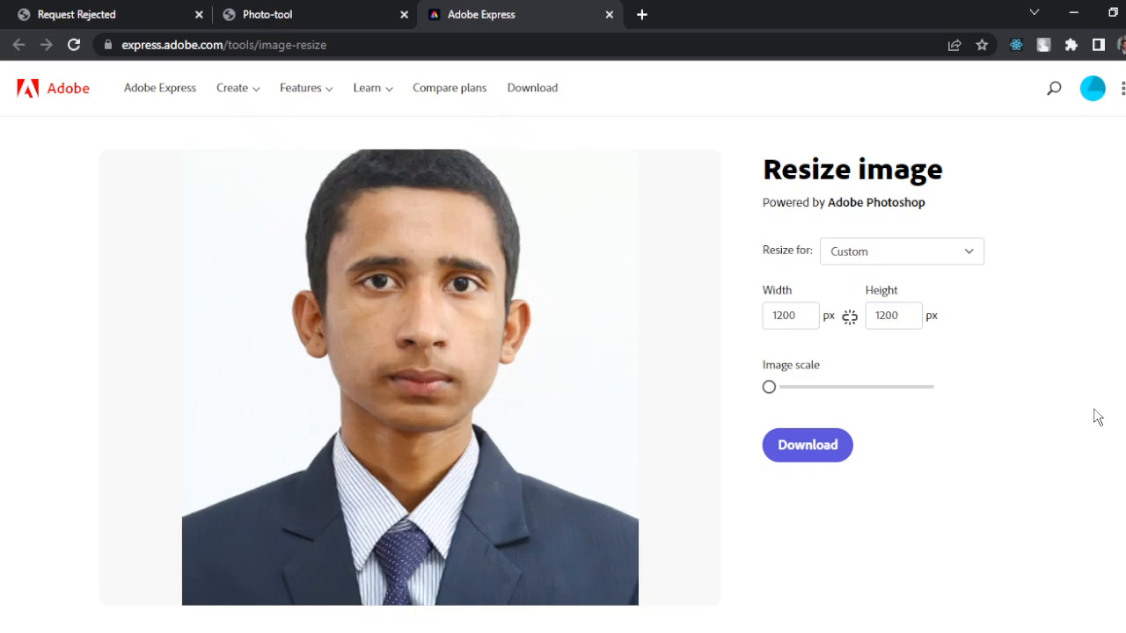
drag(439, 467, 434, 543)
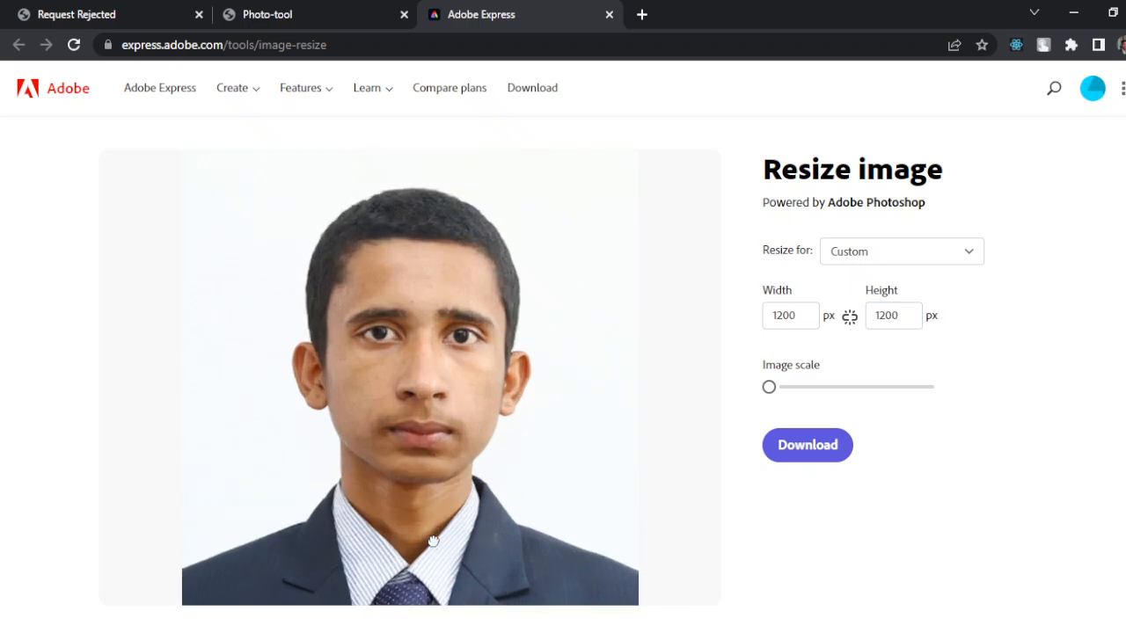
Download the resized image and upload My project (1).jpg to the Travel.State.Gov photo tool as the new photo.
click(818, 456)
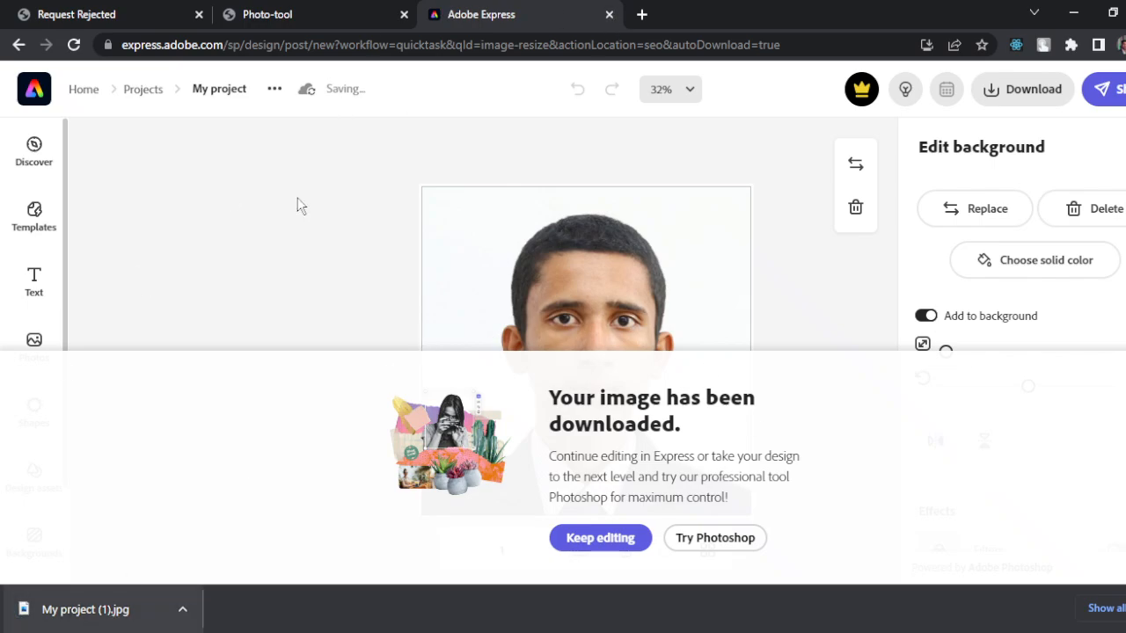
click(373, 13)
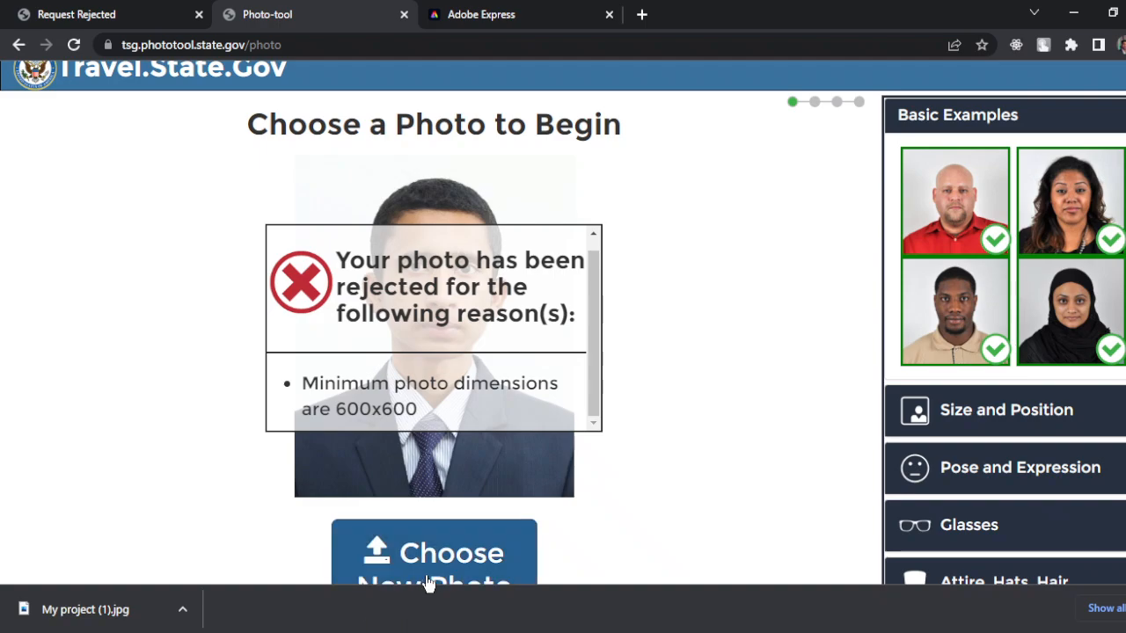
click(445, 556)
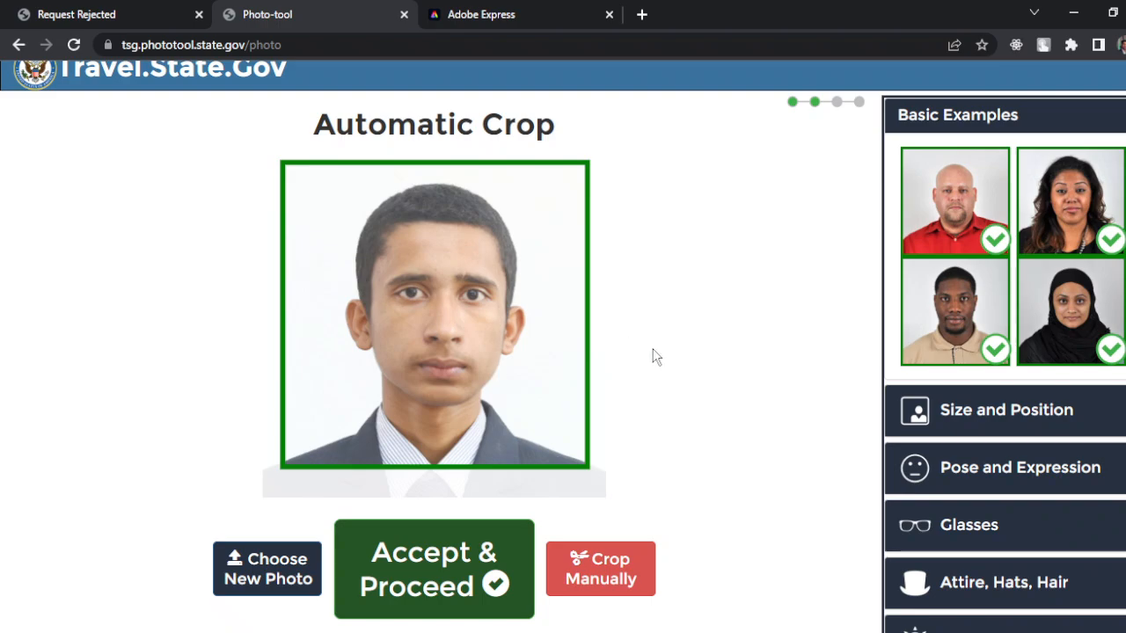
Crop the photo manually by placing the two eye markers on the portrait's eyes, dismissing the tutorial first.
click(602, 568)
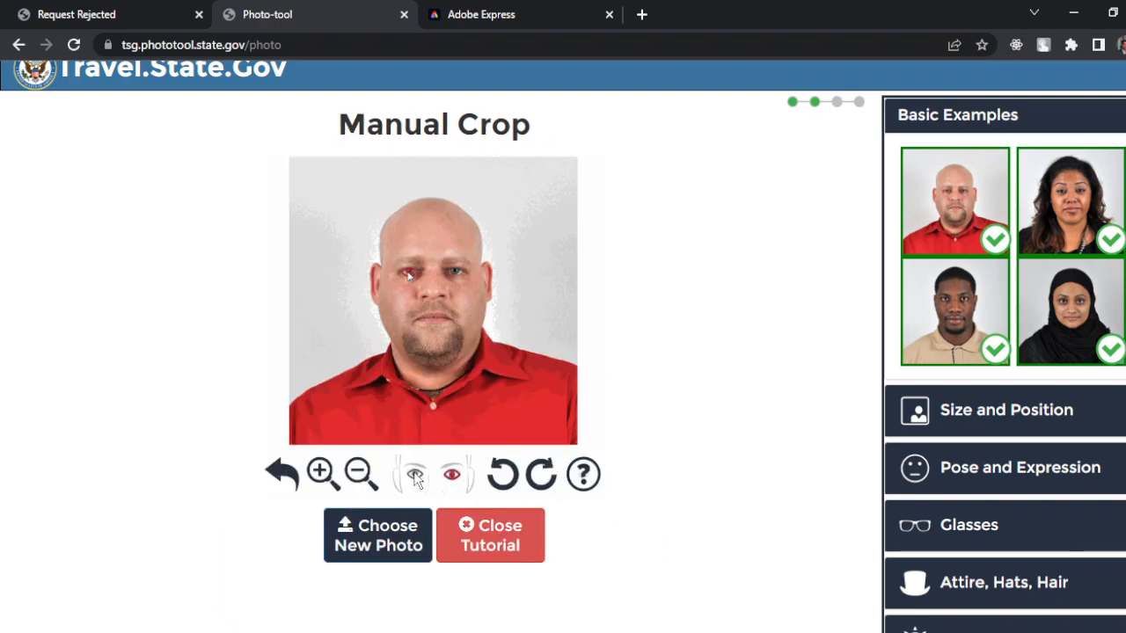
click(470, 532)
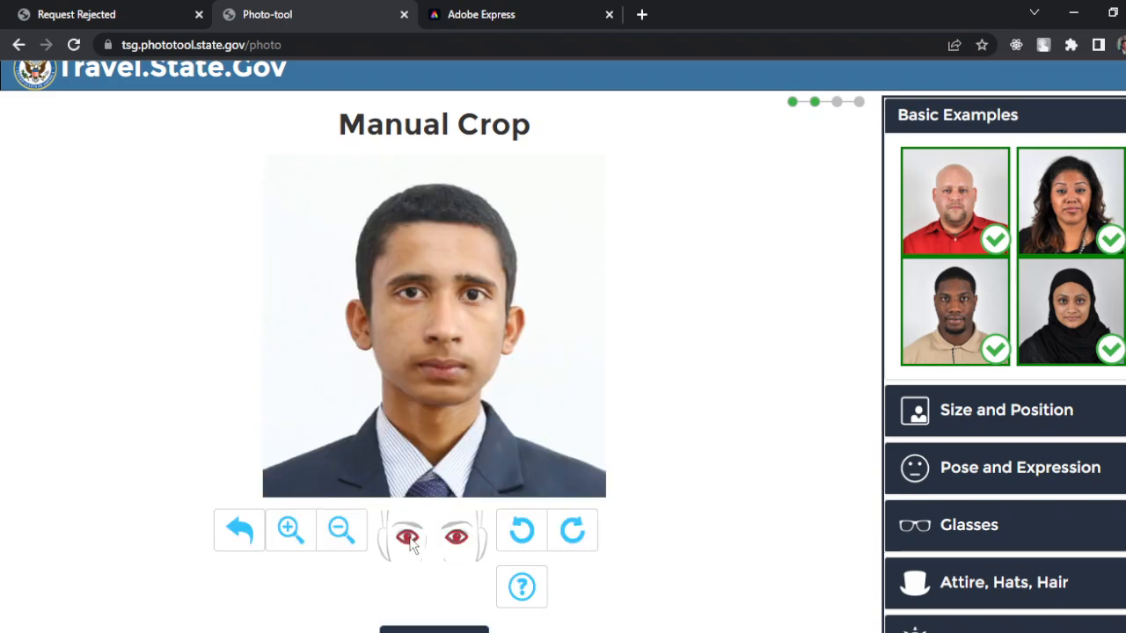
drag(410, 539, 426, 278)
mouse_move(460, 540)
mouse_down()
mouse_move(489, 342)
mouse_move(476, 302)
mouse_up()
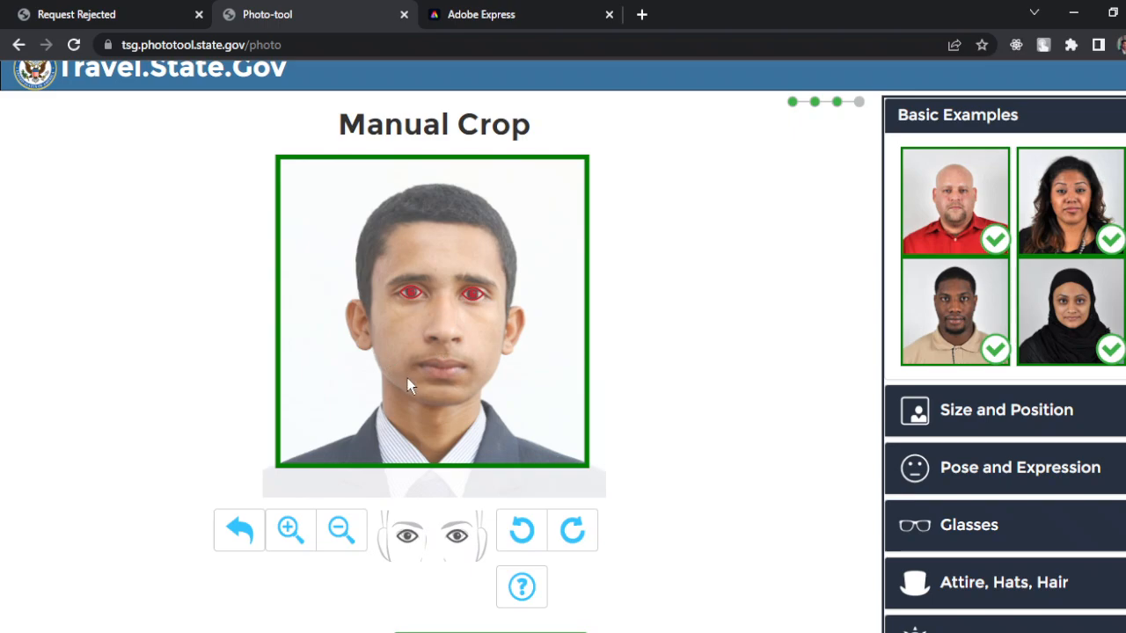
Accept the manual crop and download the cropped image to the device.
scroll(583, 520, down, 3)
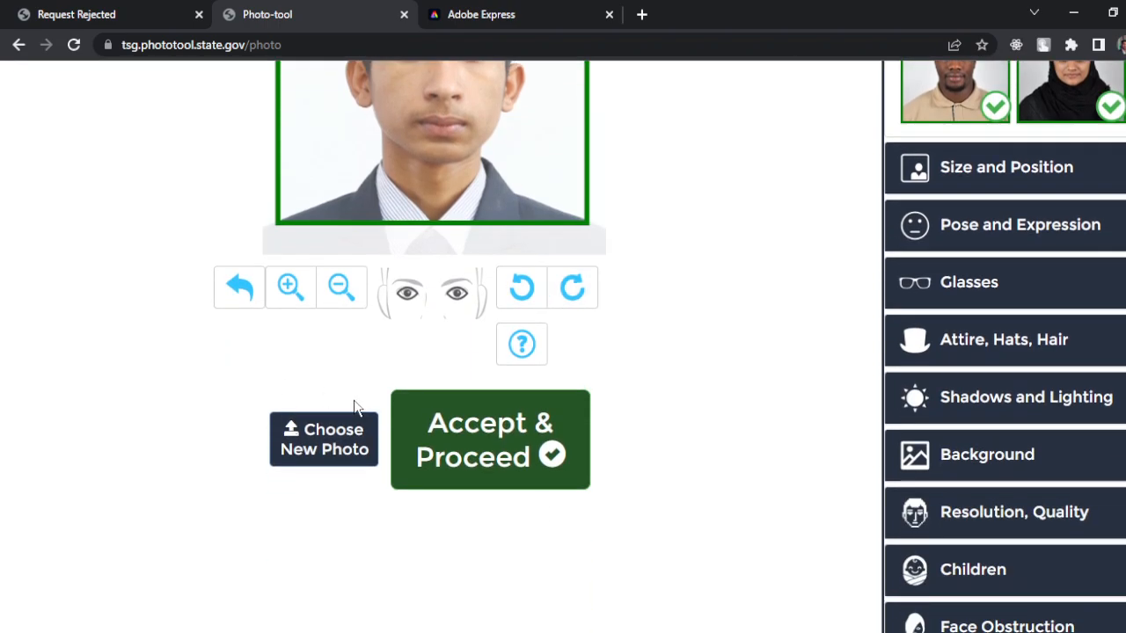
click(576, 460)
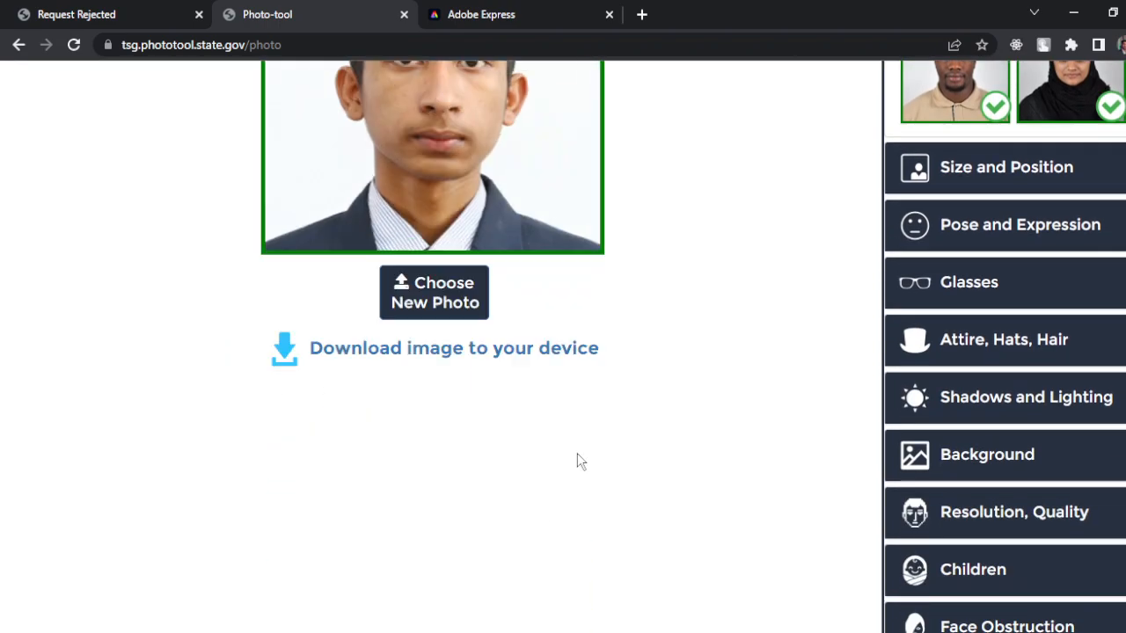
click(447, 353)
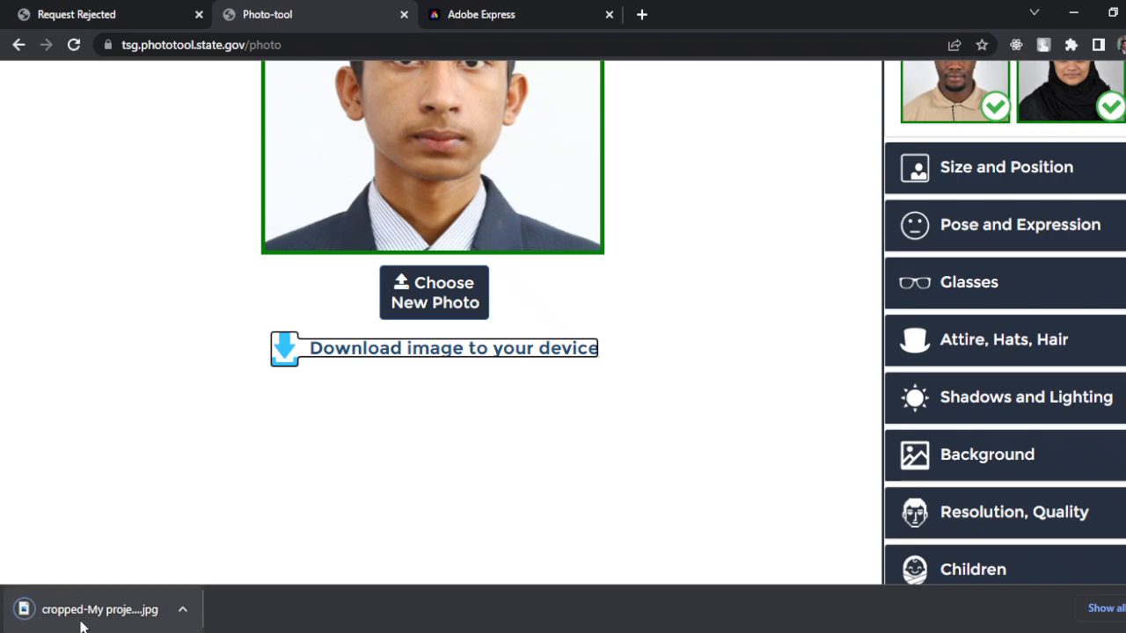
Return from the rejected request page to the Diversity Visa entry form and choose cropped-My project (1).jpg as the entrant photograph.
click(57, 9)
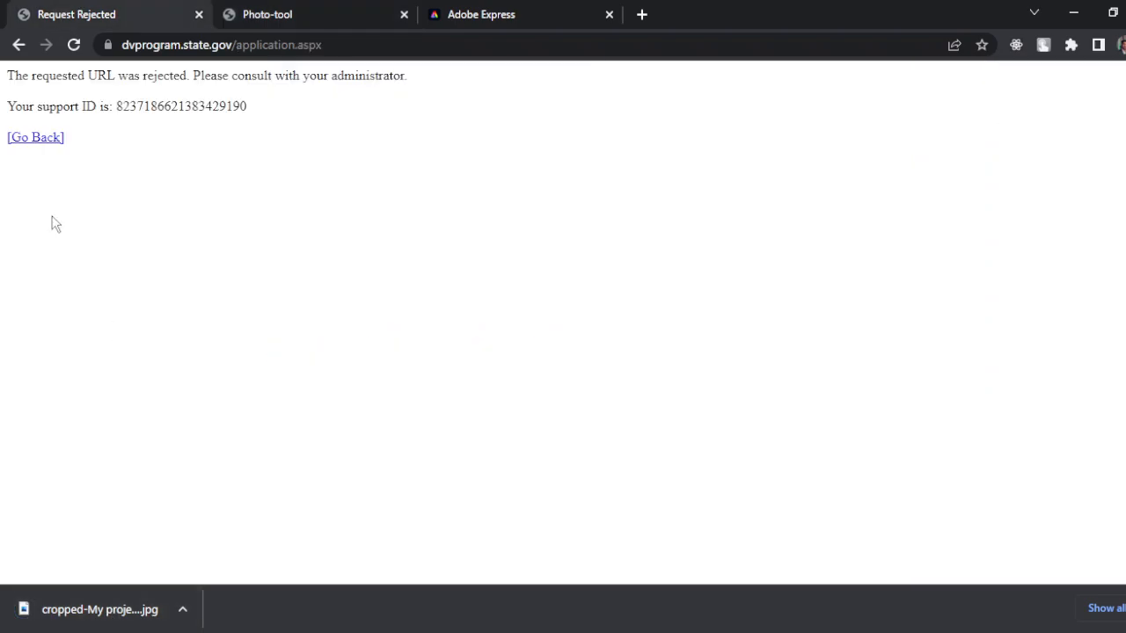
click(40, 138)
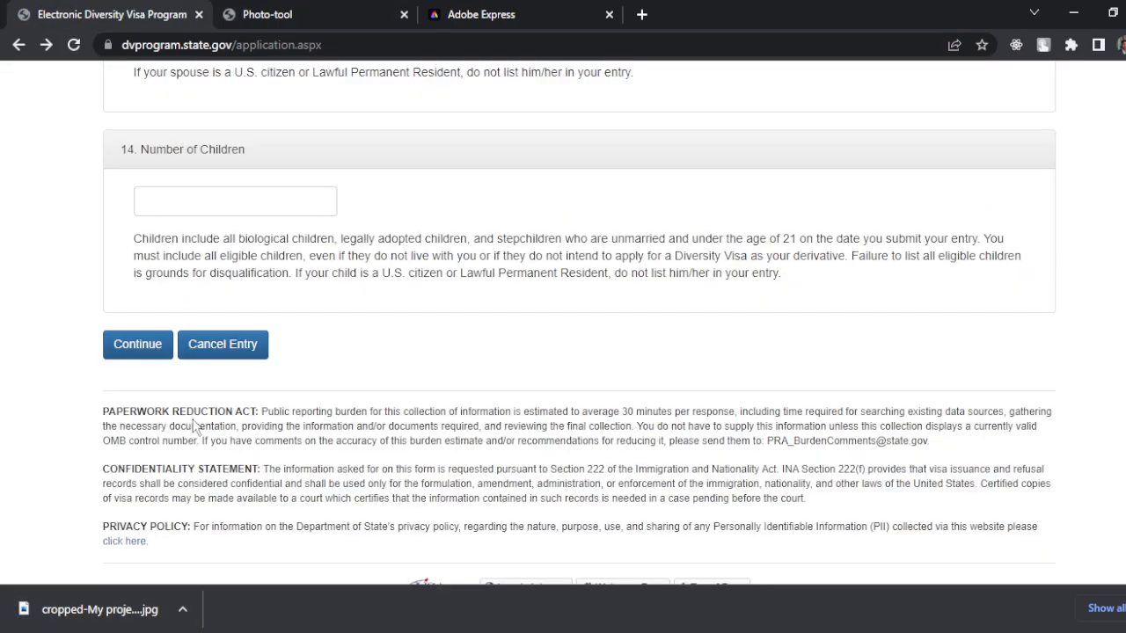
scroll(225, 421, up, 10)
scroll(225, 421, up, 15)
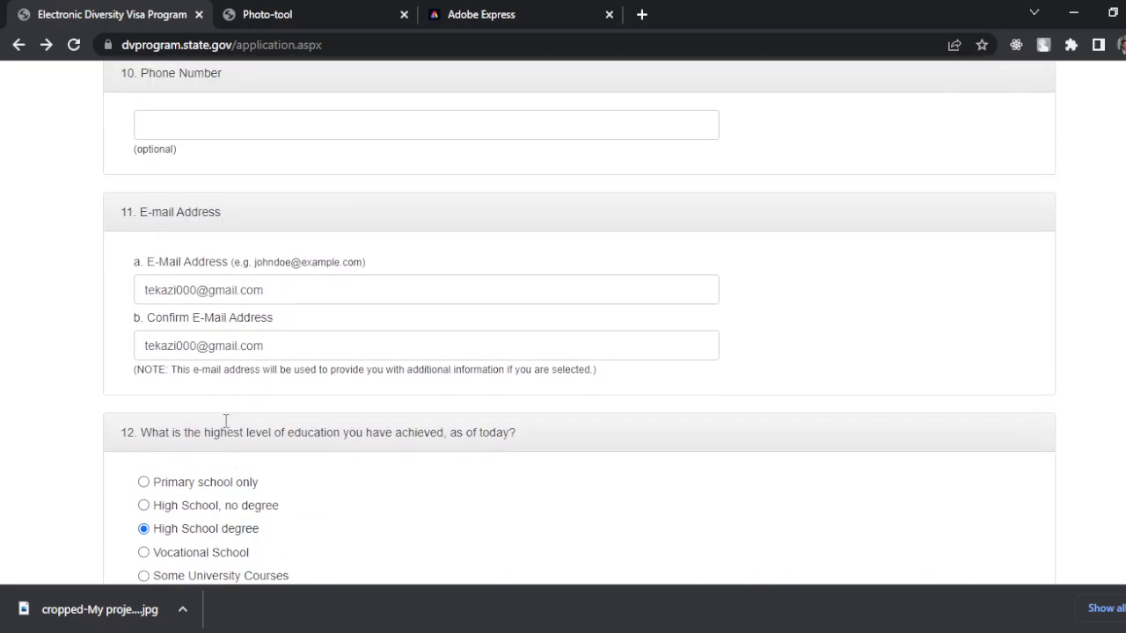
scroll(225, 422, up, 10)
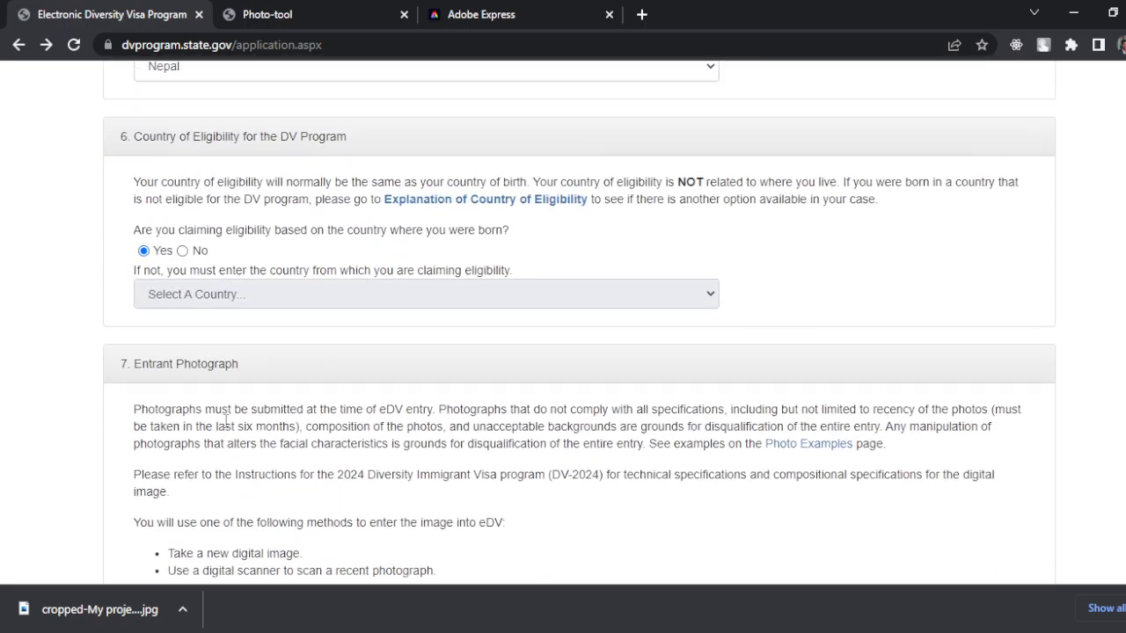
scroll(225, 421, down, 4)
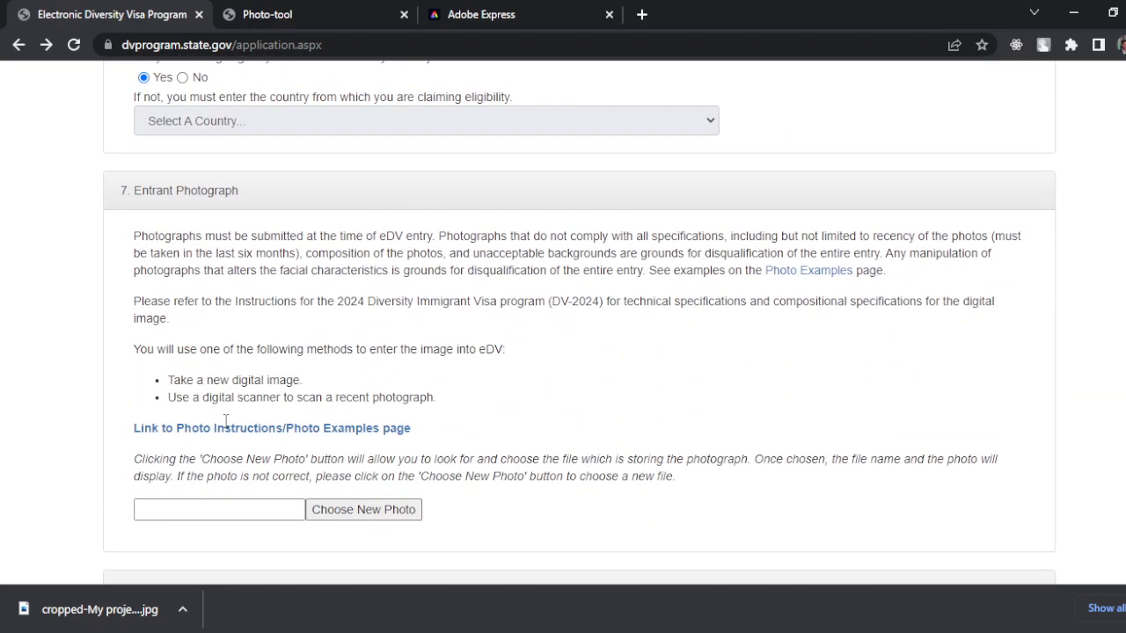
click(387, 512)
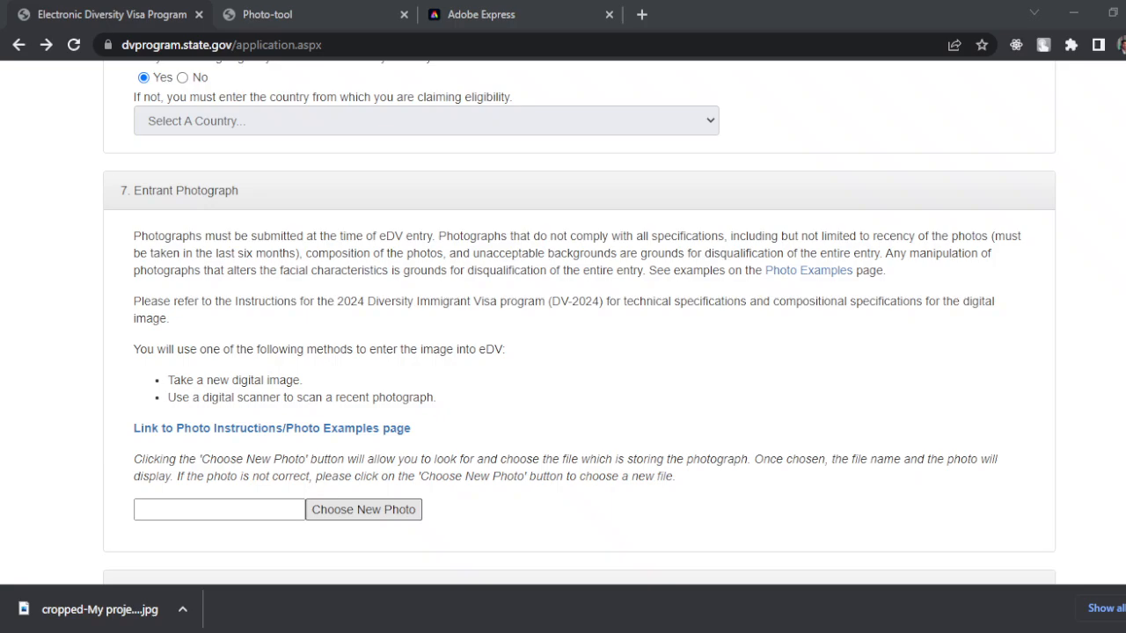
key(Return)
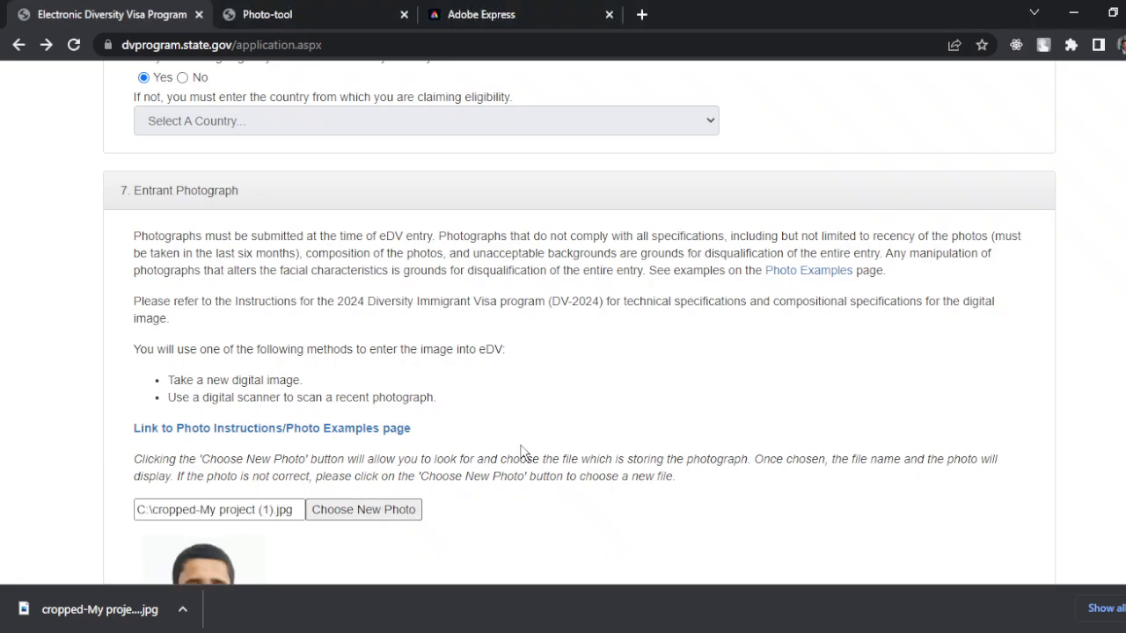
Review the entries throughout Part One of the visa form, from the name section to the number of children.
scroll(520, 453, down, 10)
scroll(277, 478, down, 5)
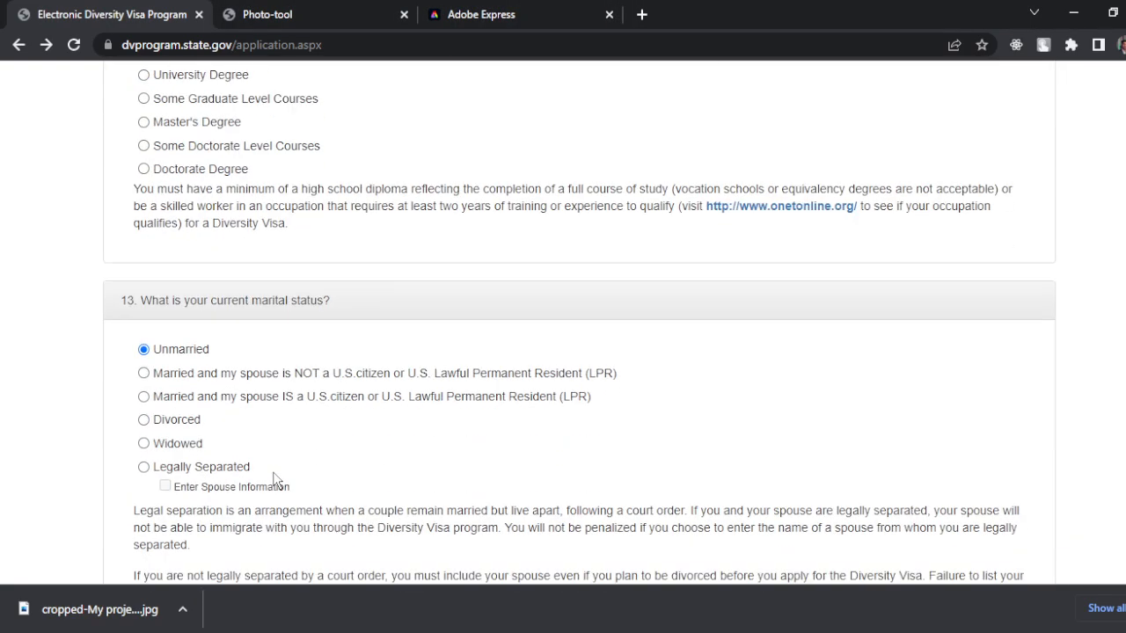
scroll(238, 458, down, 4)
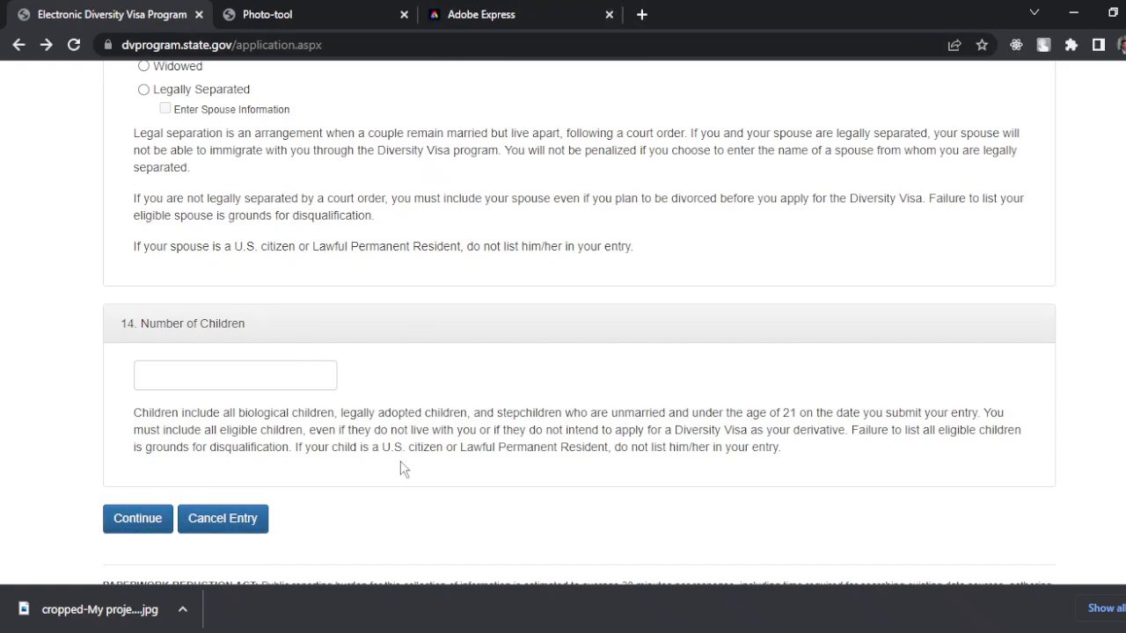
scroll(400, 466, up, 20)
scroll(400, 461, up, 3)
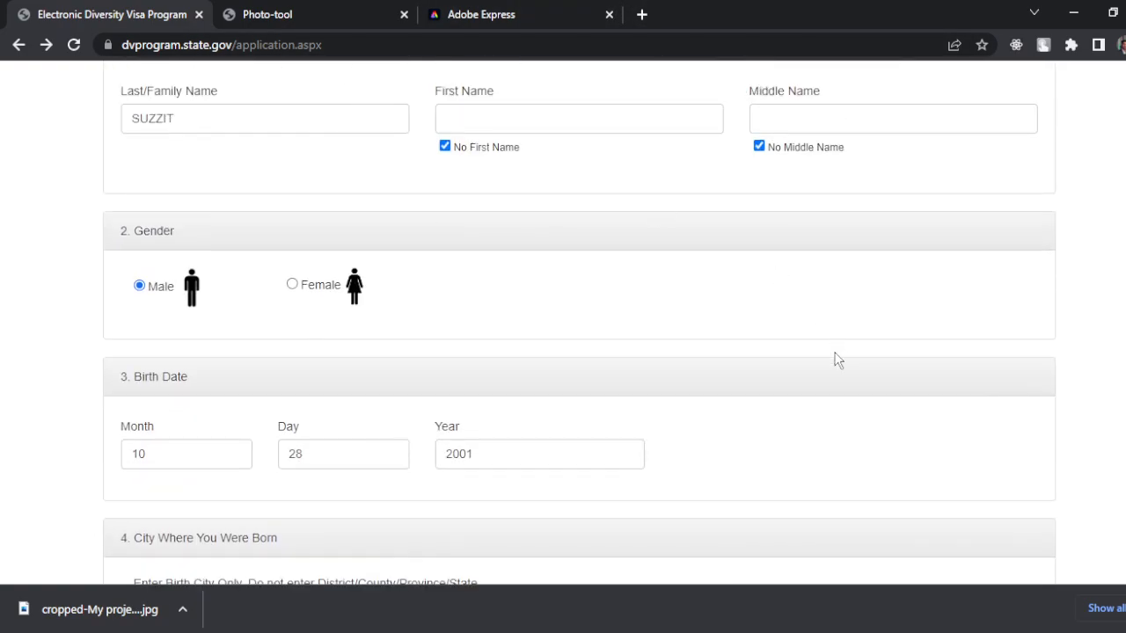
scroll(330, 268, up, 3)
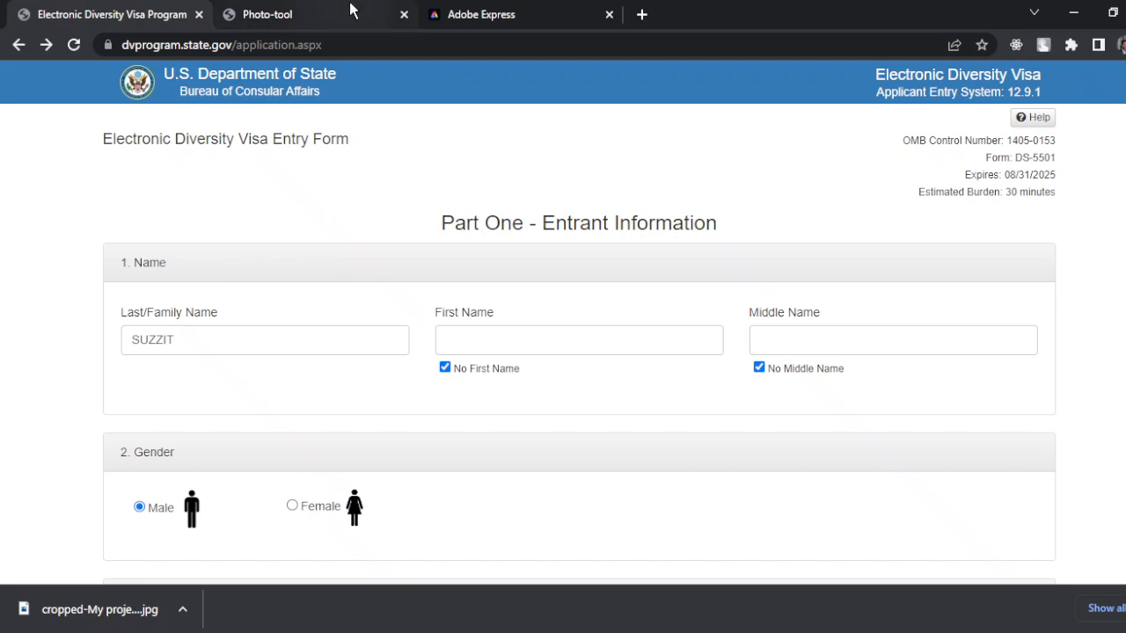
scroll(311, 556, down, 15)
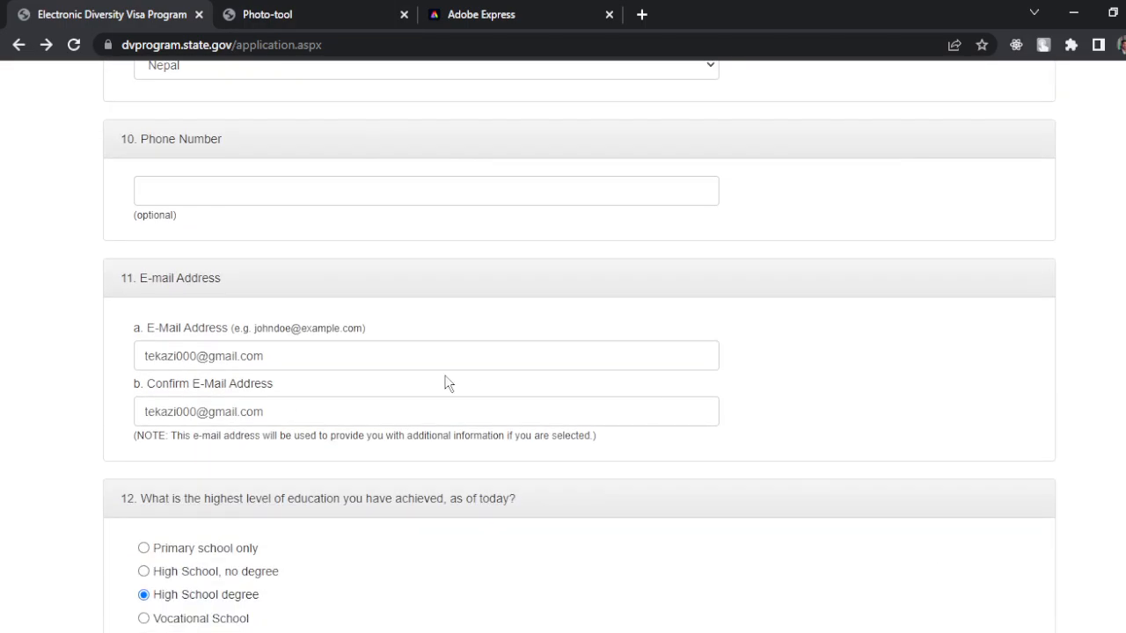
scroll(447, 382, down, 12)
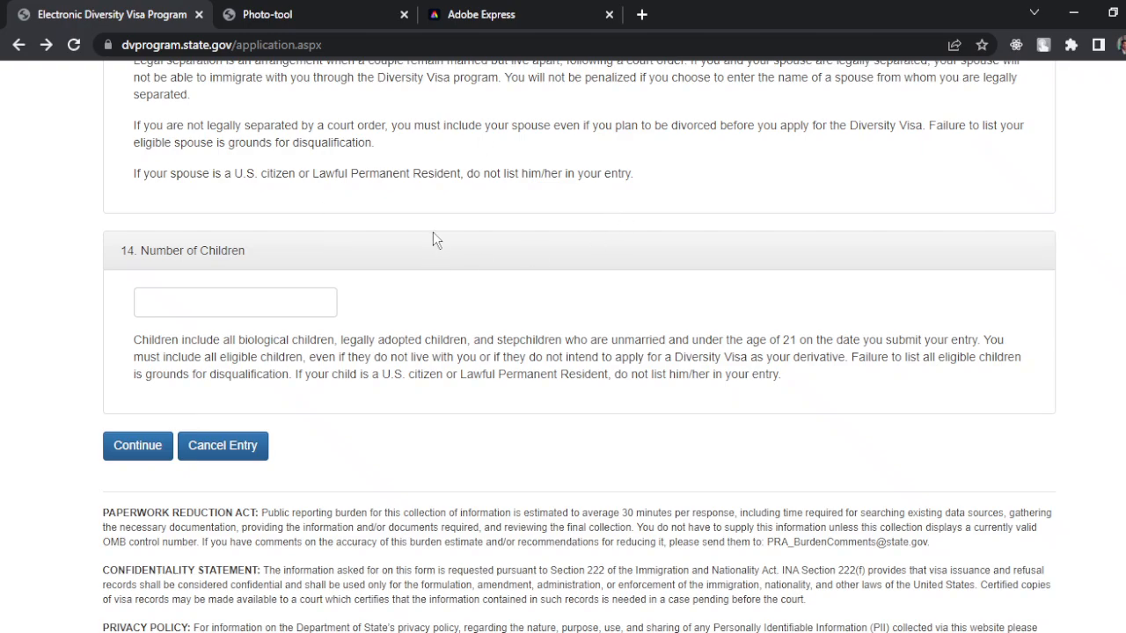
scroll(417, 267, up, 15)
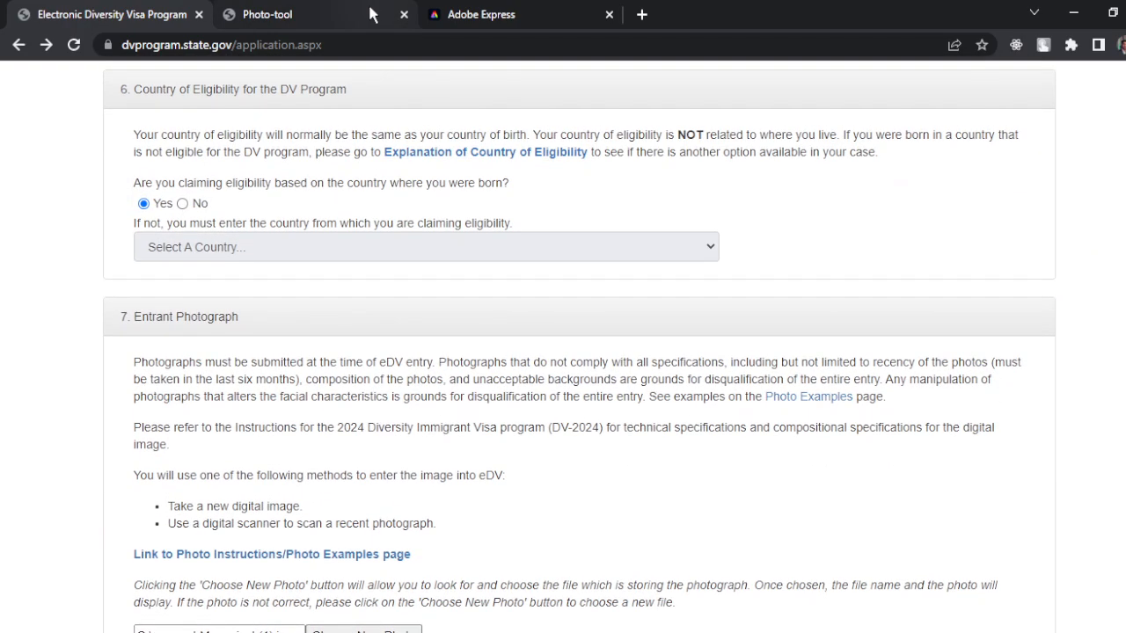
Close the photo tool and Adobe Express tabs, keeping the beginning of the Diversity Visa entry form in view.
click(372, 14)
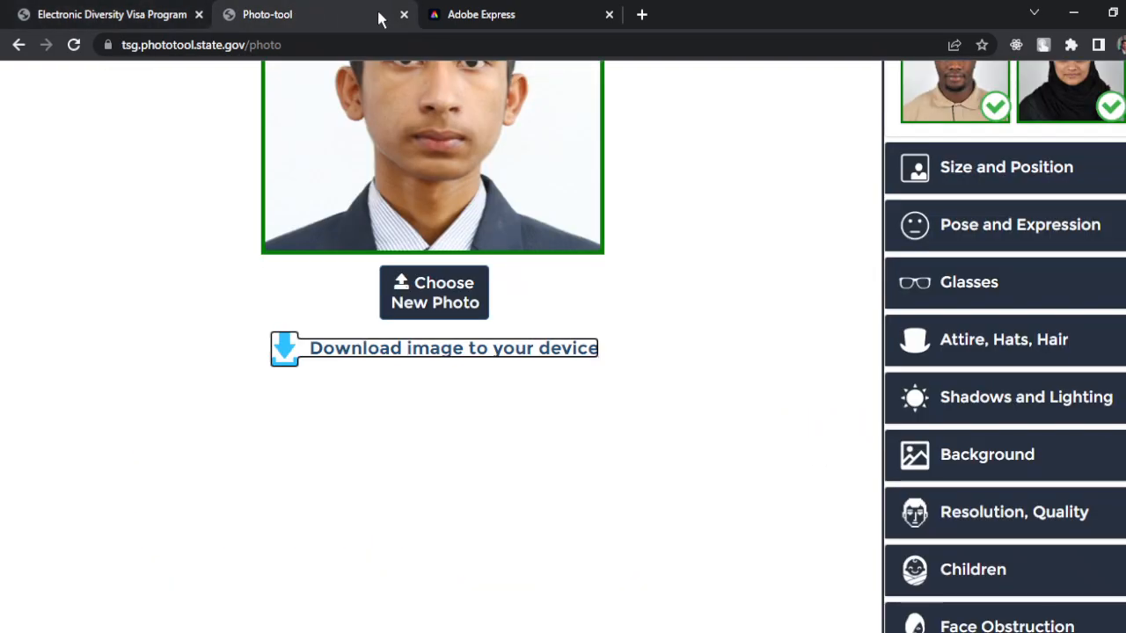
click(404, 14)
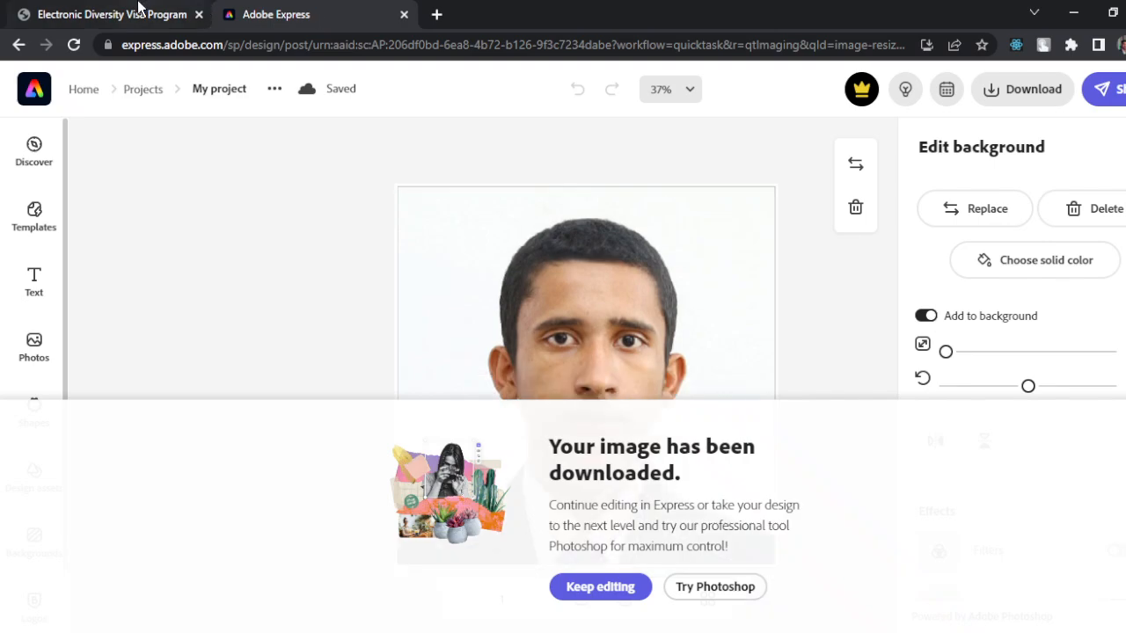
click(138, 7)
scroll(275, 277, up, 10)
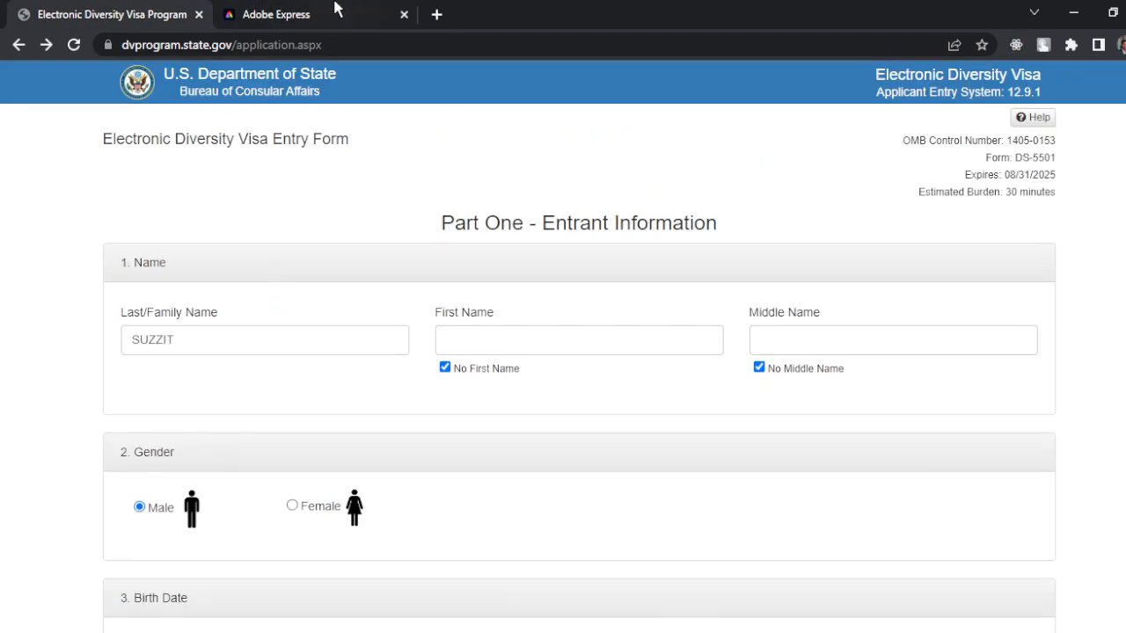
click(403, 15)
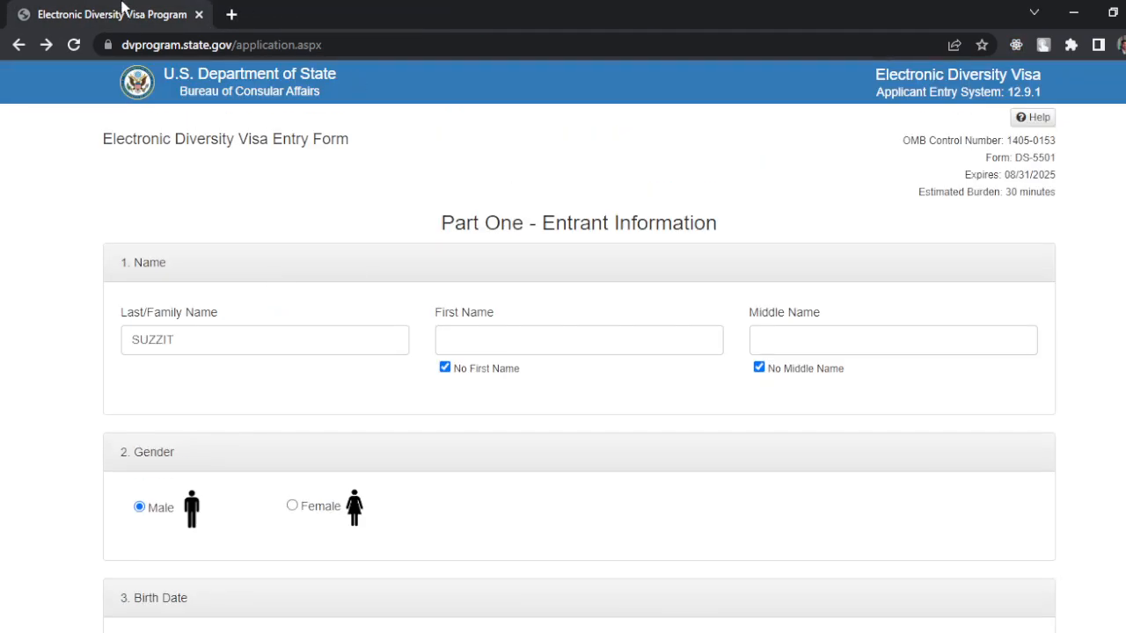